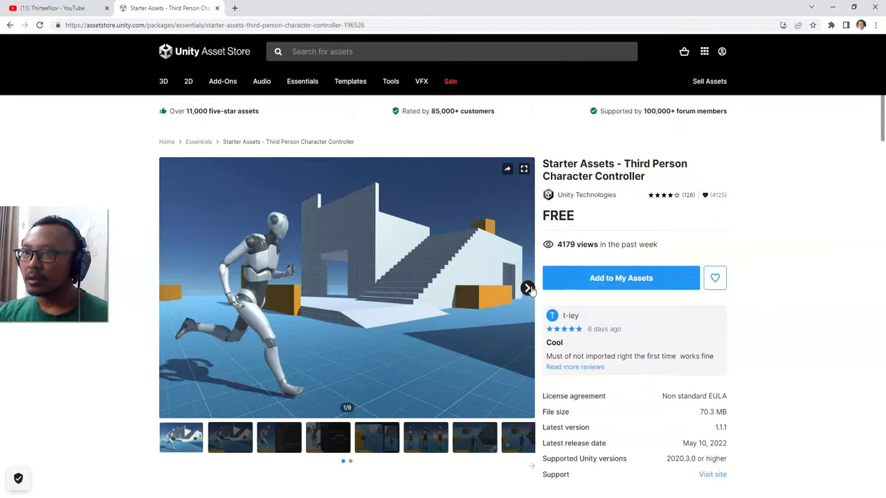
Browse the preview images of the Starter Assets - Third Person Character Controller package and check its option for adding it to My Assets
left_click(527, 288)
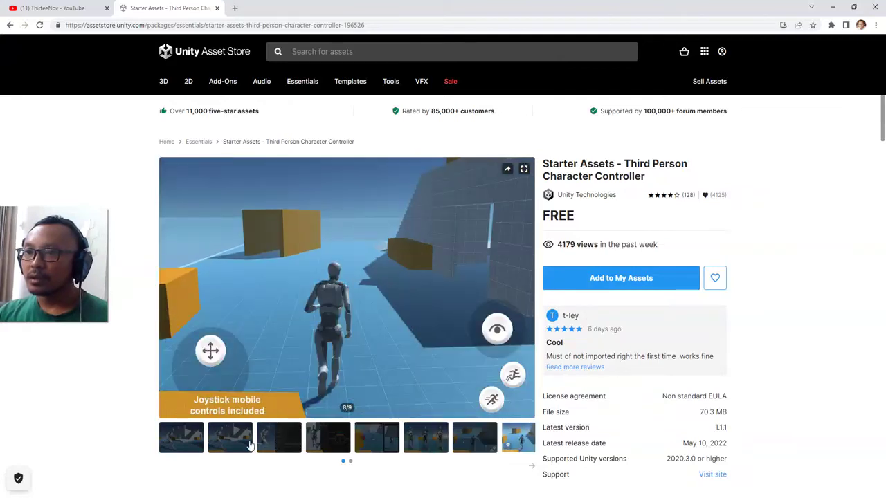
left_click(221, 445)
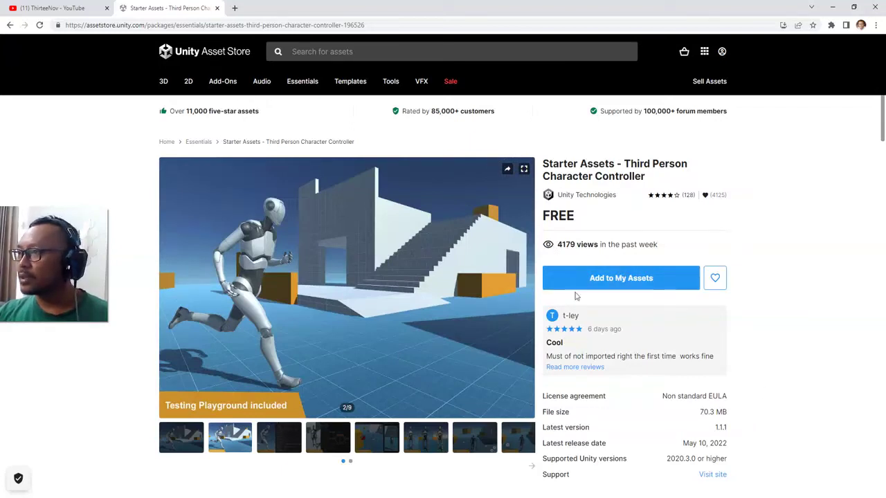
left_click(612, 279)
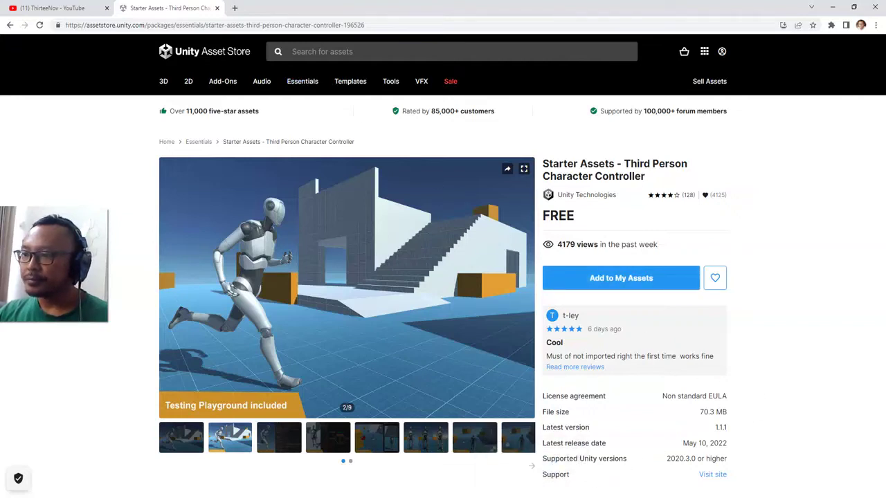
Switch to the Unity editor and locate the Playground scene in Assets/StarterAssets/ThirdPersonController/Scenes
left_click(532, 491)
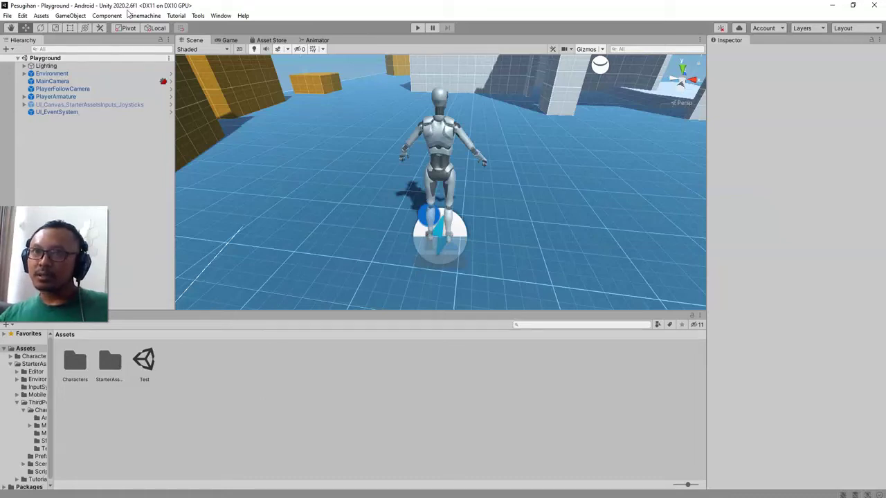
left_click(115, 378)
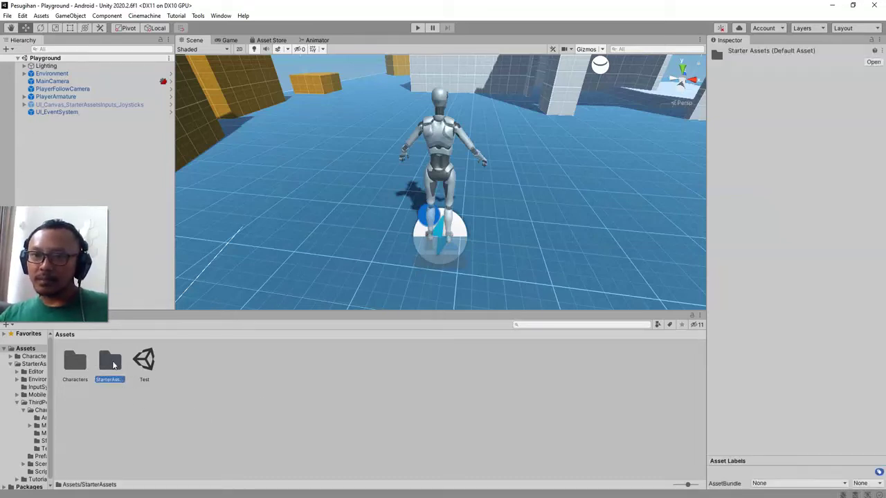
left_click(159, 404)
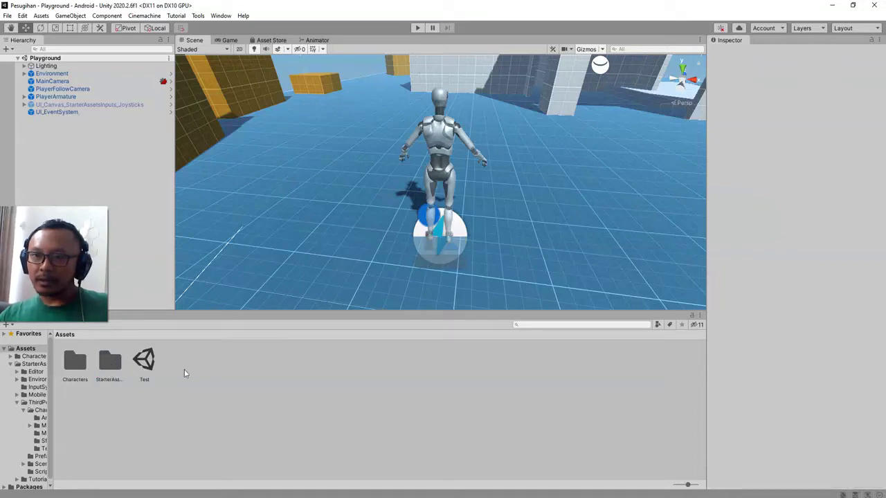
left_click(112, 360)
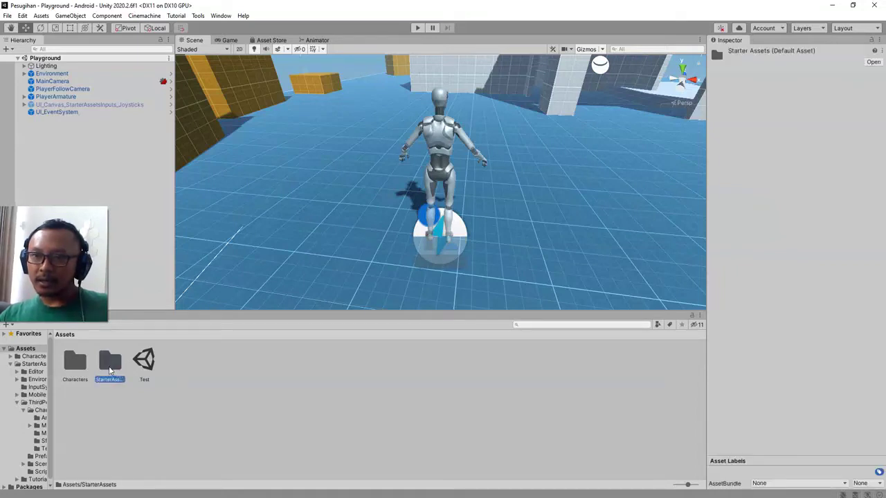
double_click(109, 362)
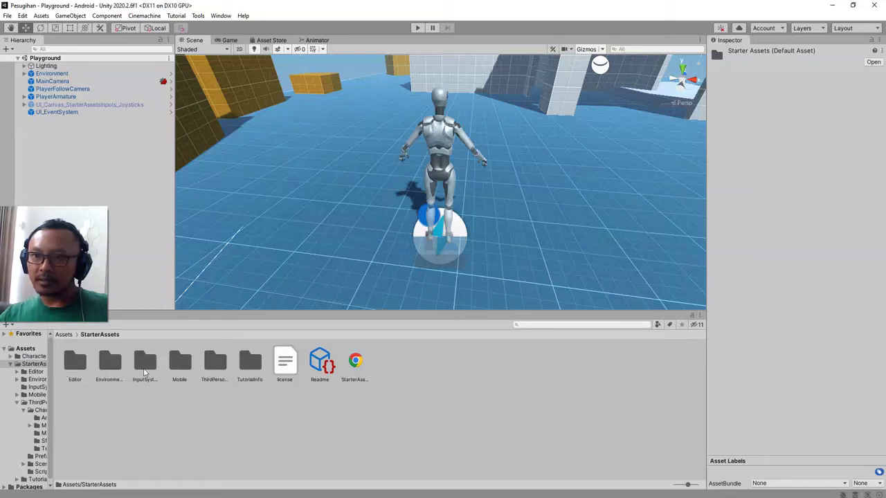
left_click(288, 390)
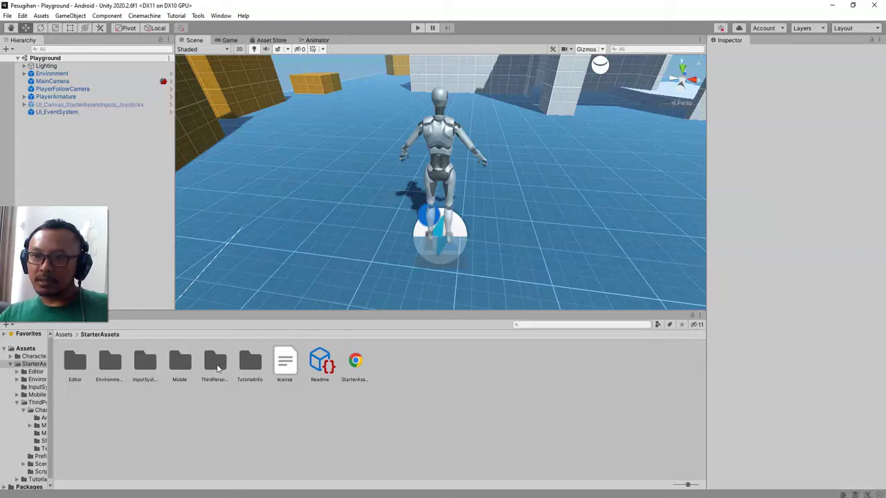
left_click(216, 367)
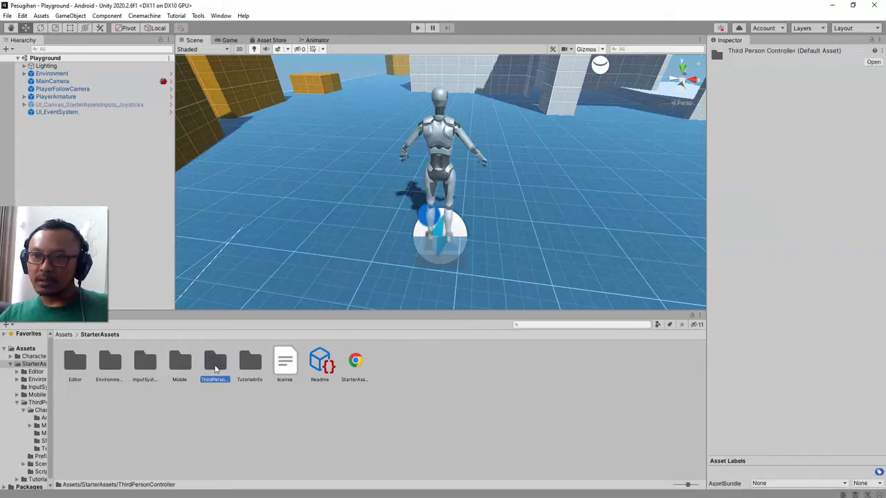
double_click(215, 372)
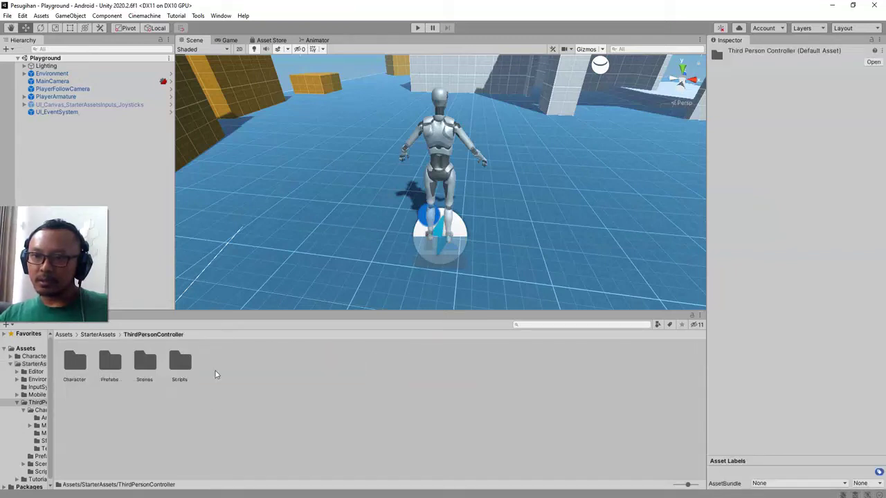
double_click(147, 364)
left_click(113, 372)
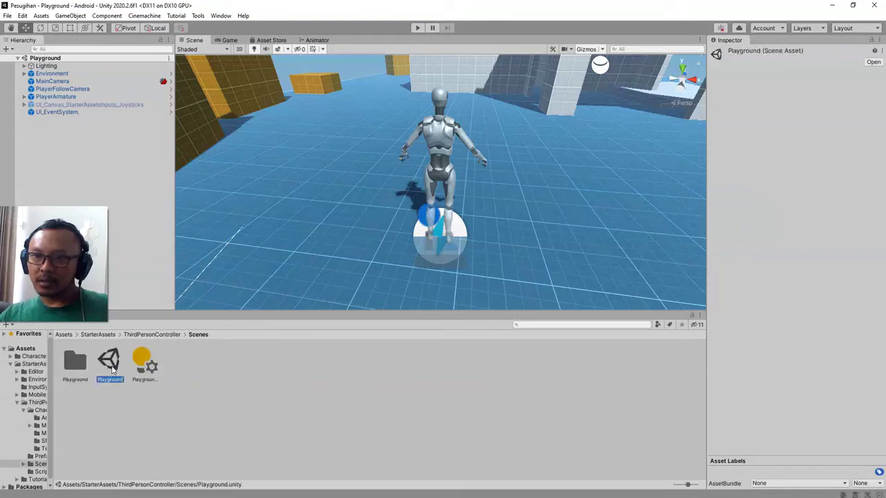
left_click(307, 397)
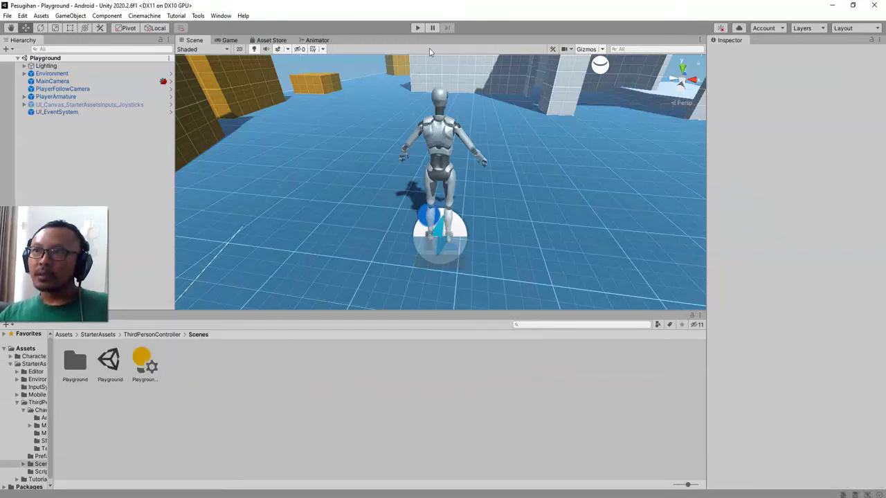
Start play mode in the Playground scene and walk the character forward and sideways to test its movement
left_click(418, 28)
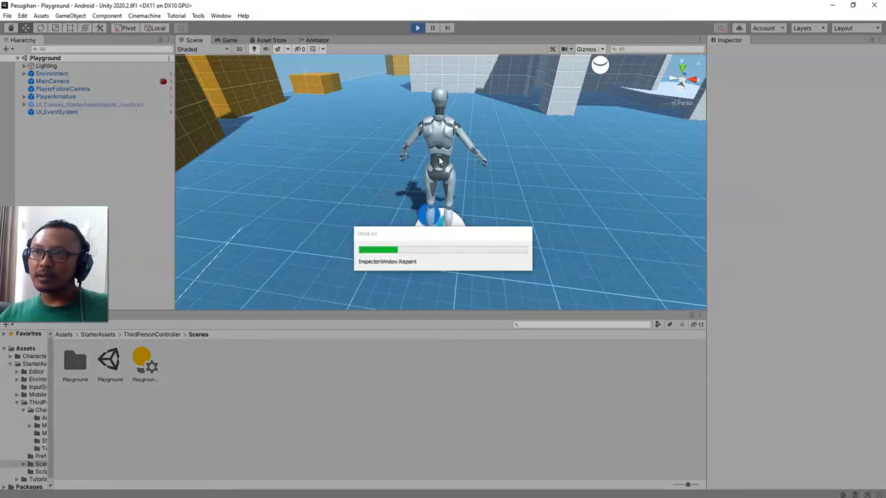
key("w")
key("w")
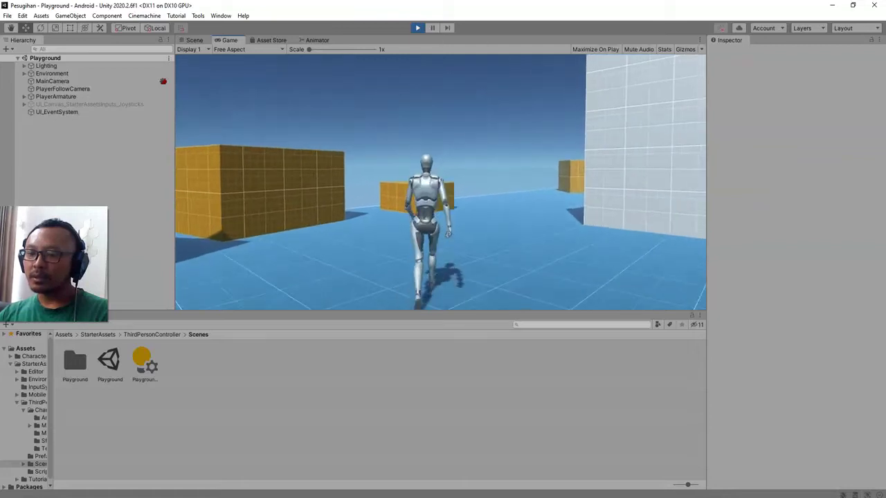
key("a")
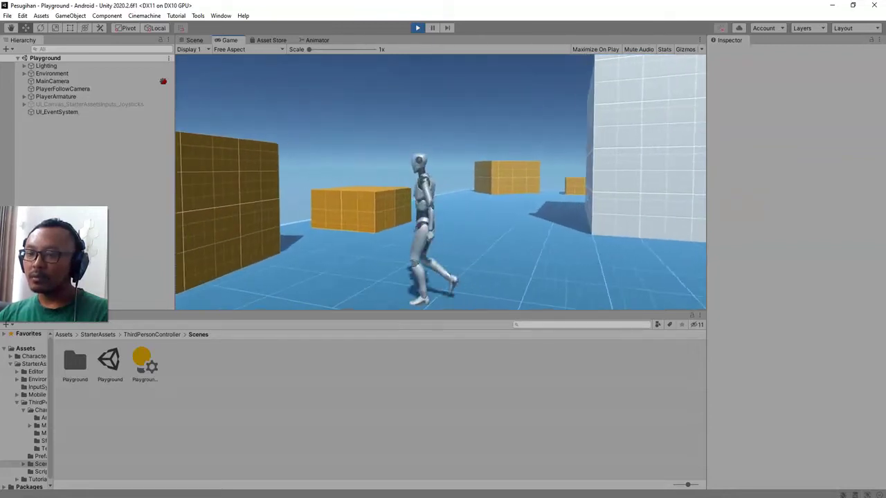
key("w")
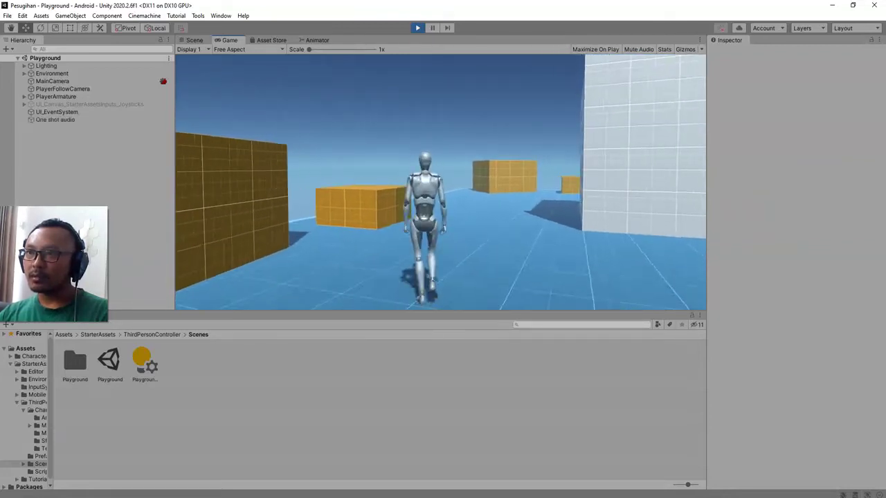
key("a")
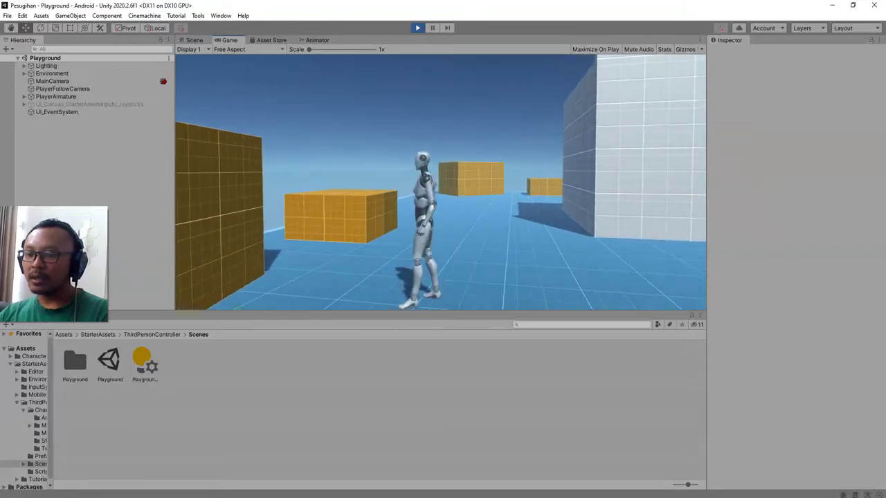
key("w")
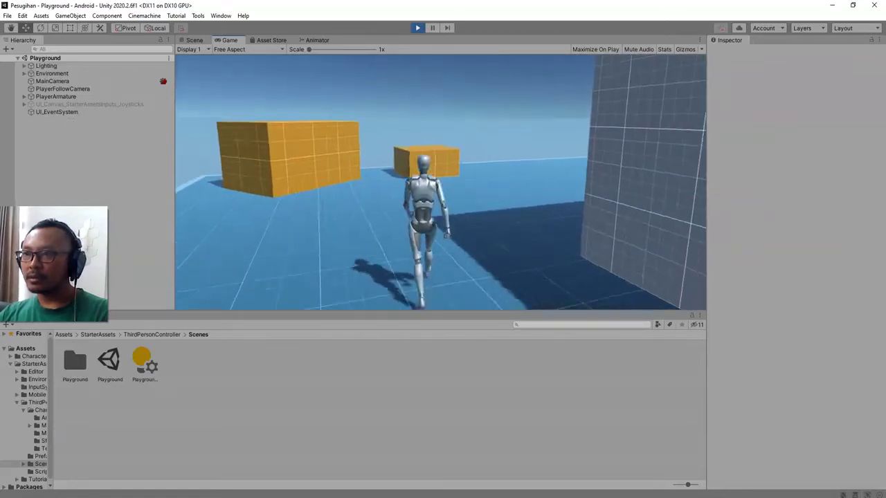
Test the character's jump on and around the orange blocks, and release the cursor from the game view
key("space")
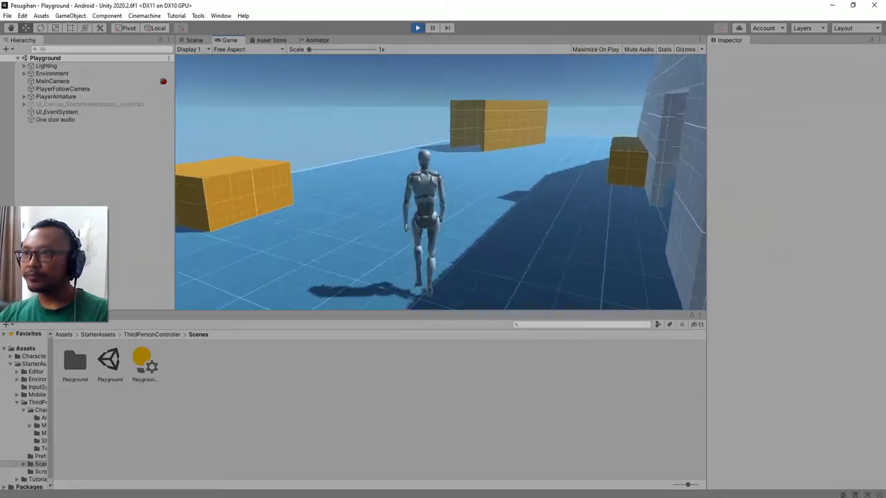
key("d")
key("space")
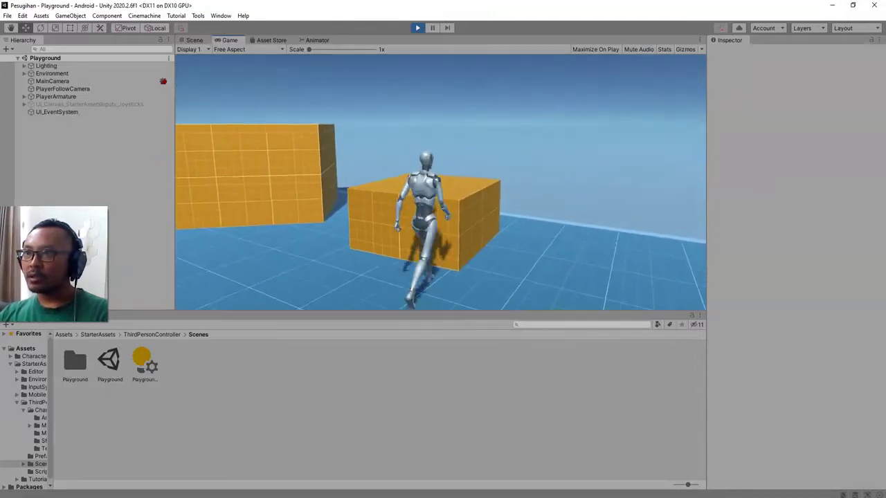
key("space")
key("w")
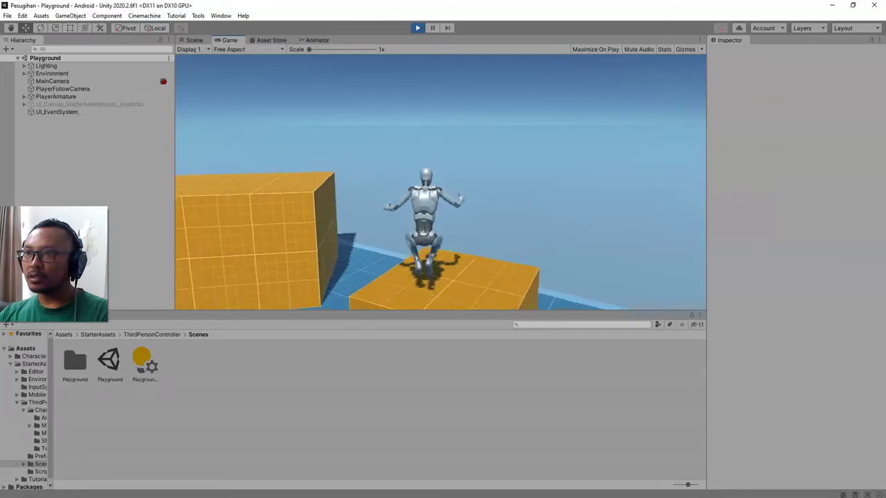
key("d")
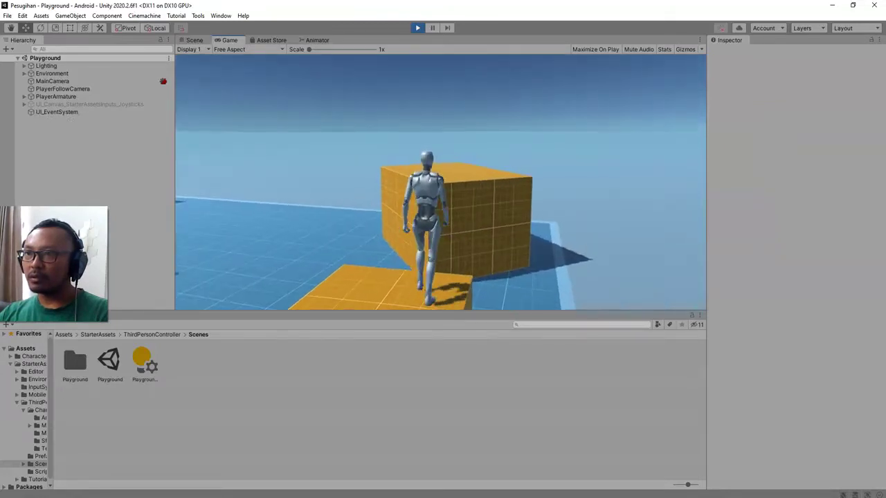
key("space")
key("w")
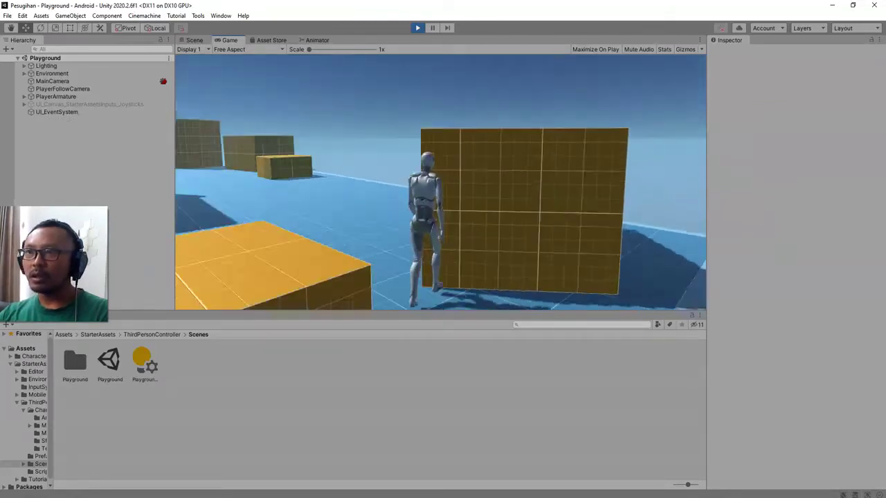
key("Escape")
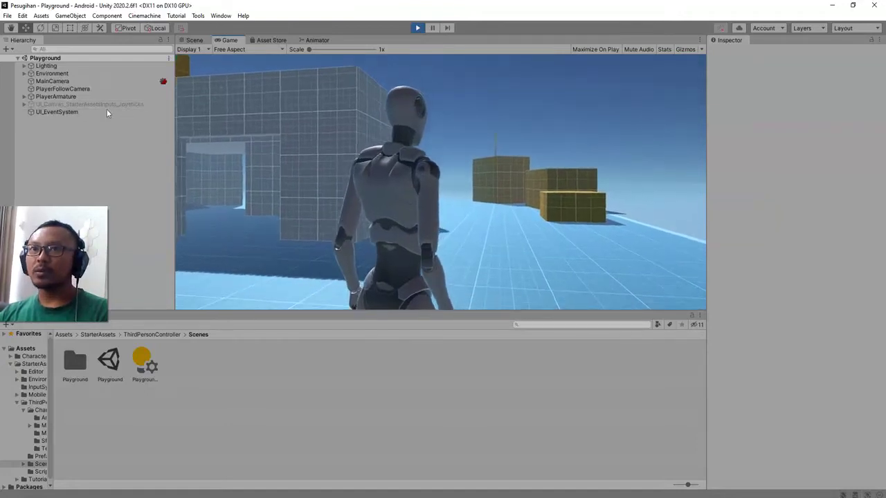
Activate the disabled UI_Canvas_StarterAssetsInputs_Joysticks object while the game is running
left_click(63, 104)
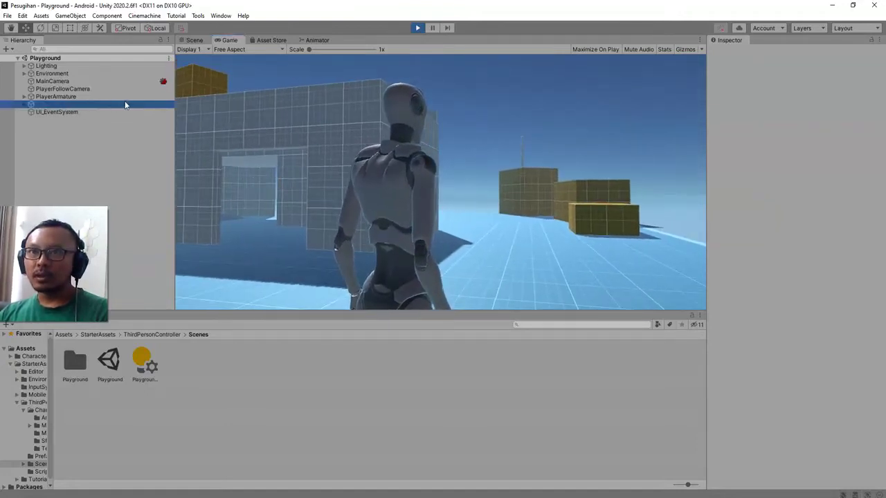
left_click(56, 135)
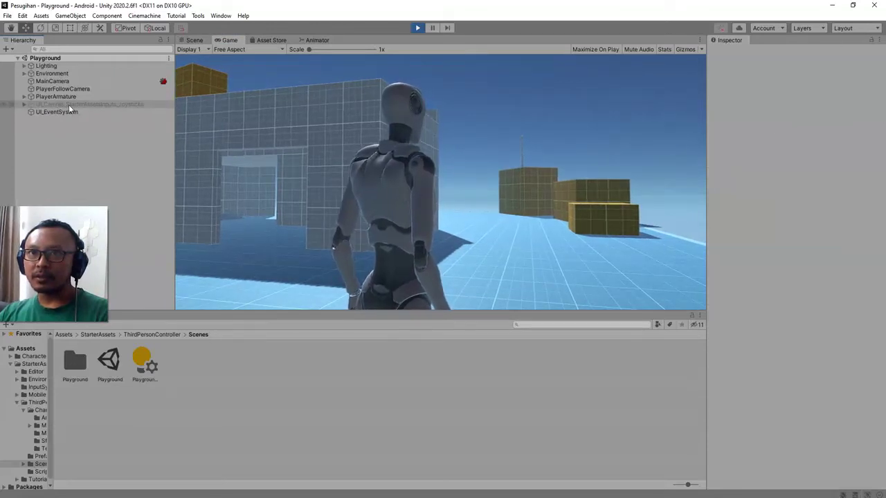
left_click(69, 104)
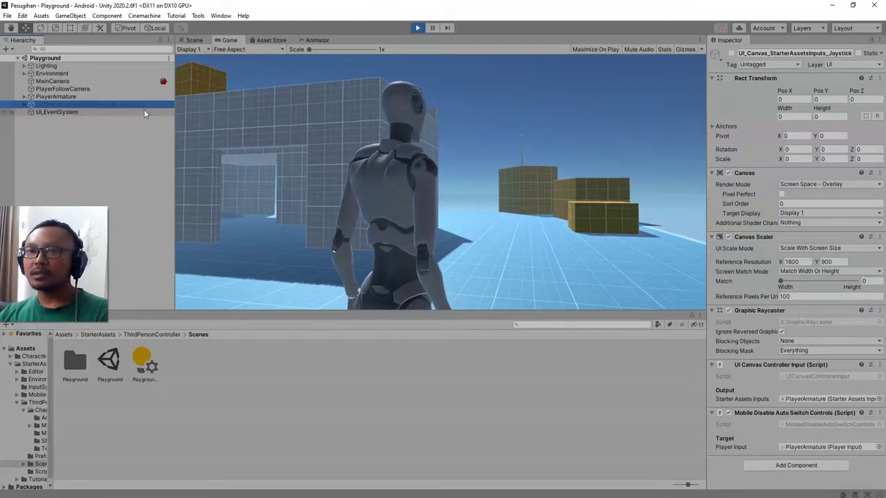
left_click(732, 56)
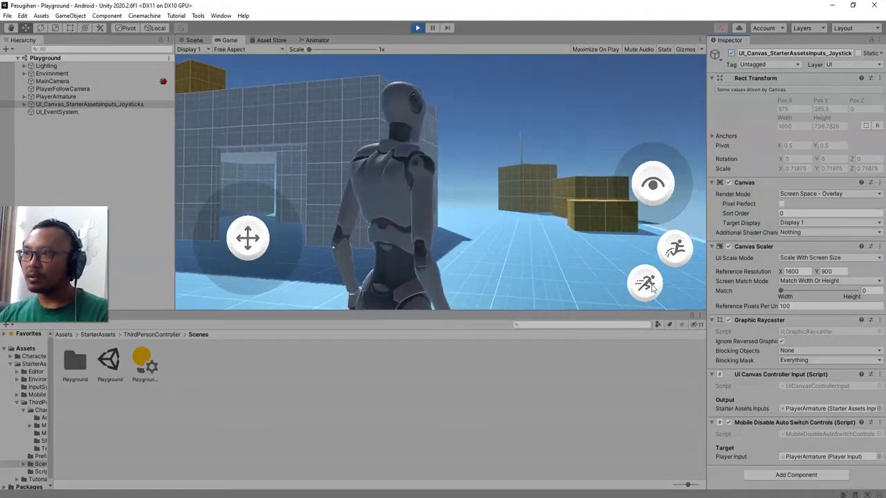
Walk the character through the playground past the walls and blocks with the on-screen joystick controls active
left_click(437, 222)
key("w")
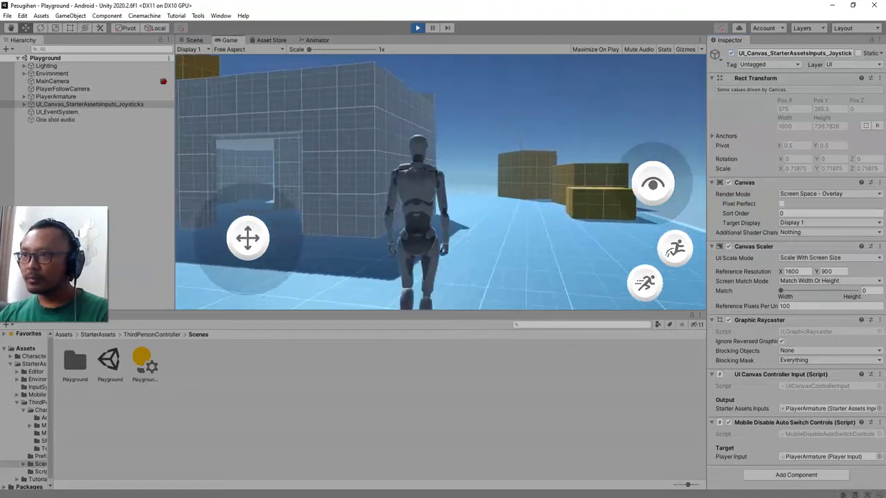
key("w")
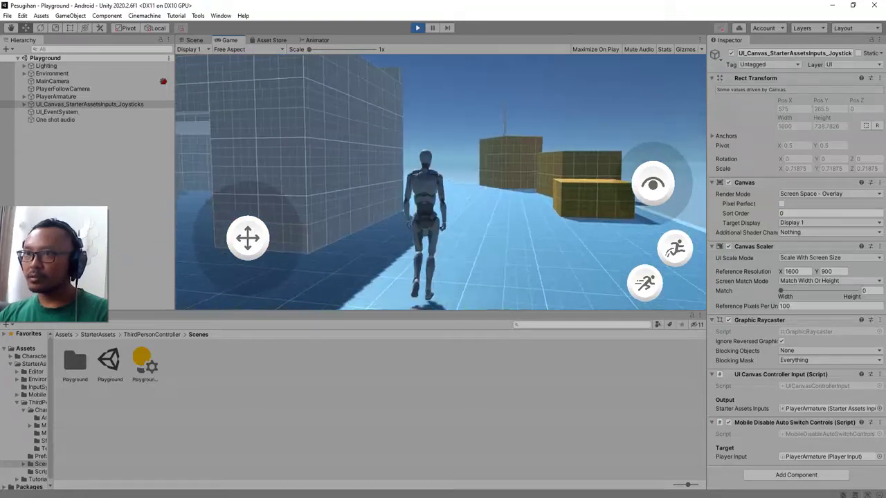
key("a")
key("s")
key("w")
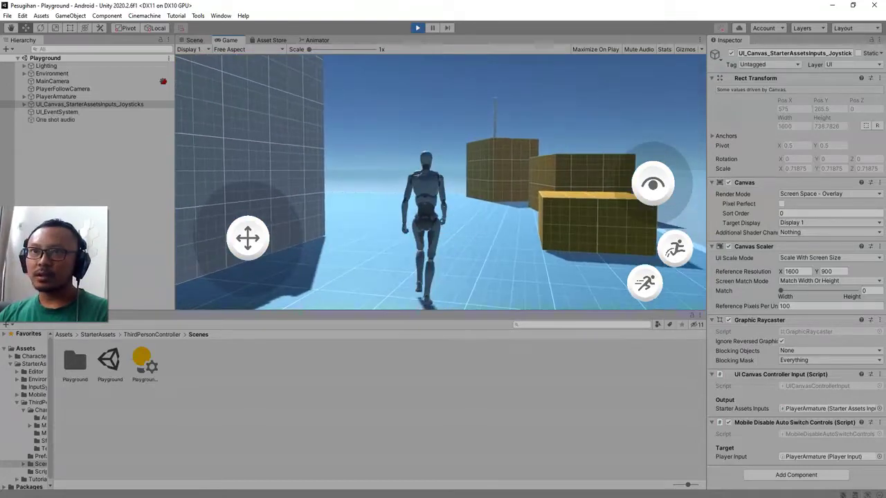
key("d")
key("w")
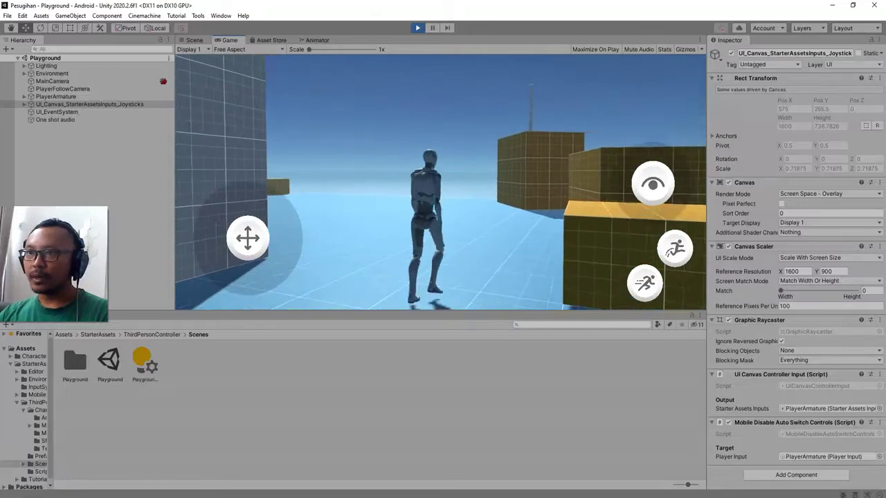
key("w")
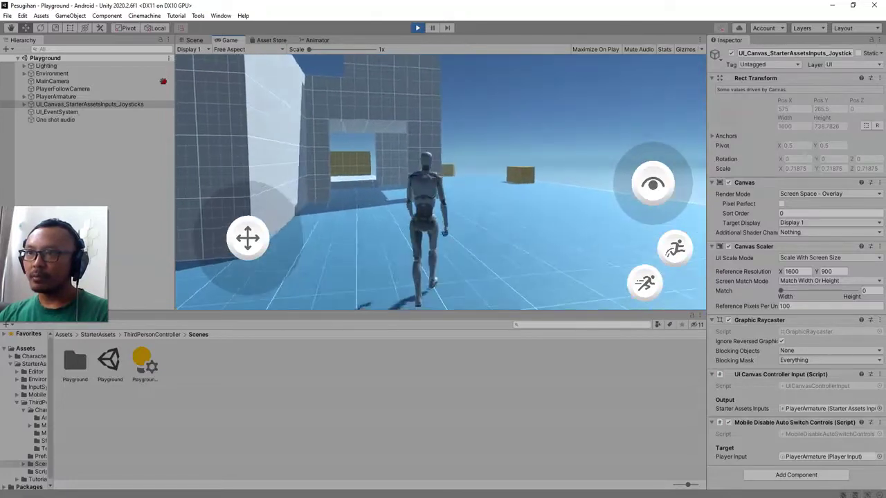
key("w")
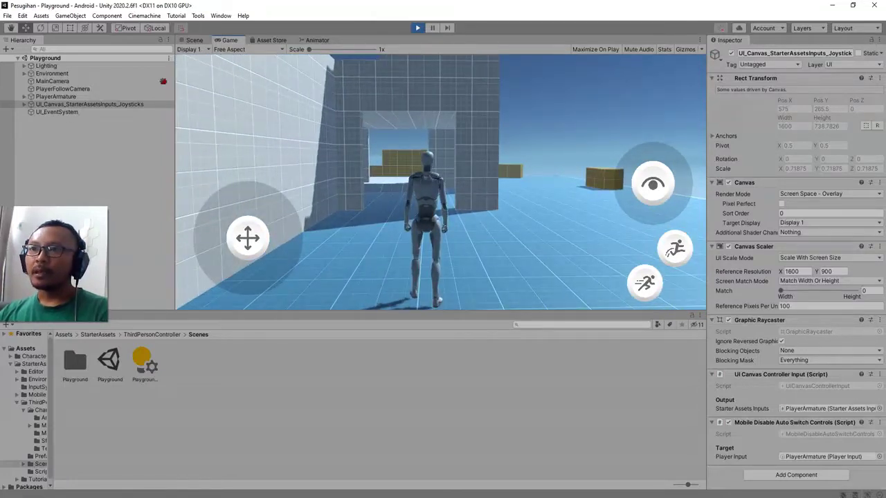
Stop play mode and activate the UI_Canvas_StarterAssetsInputs_Joysticks object in the Playground scene
key("ctrl+p")
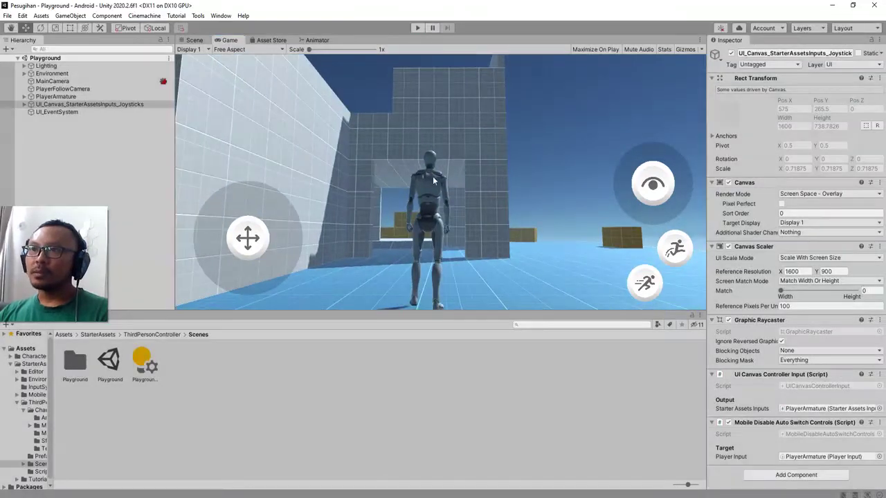
left_click(65, 104)
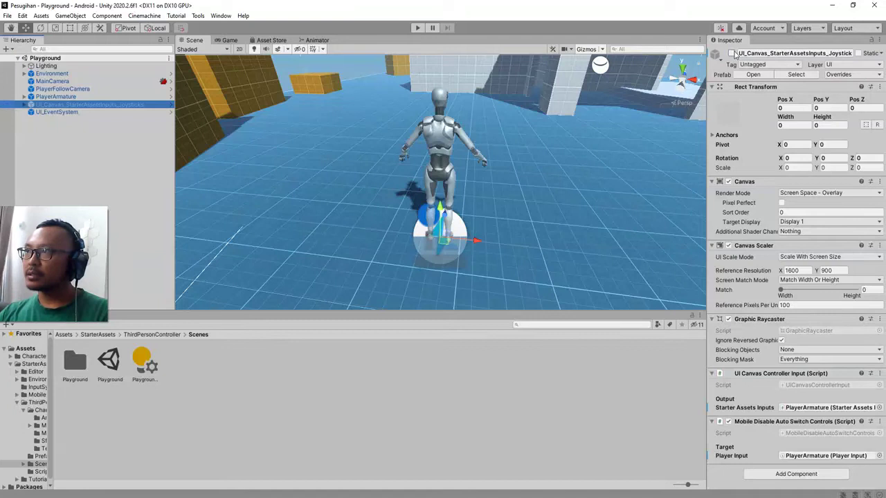
left_click(732, 54)
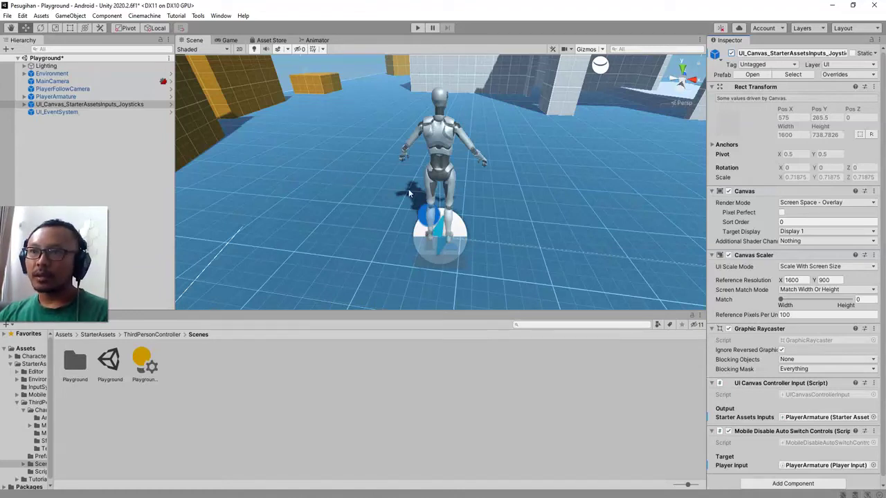
Turn off Cursor Locked in the Starter Assets Inputs script of PlayerArmature and save the scene
left_click(60, 90)
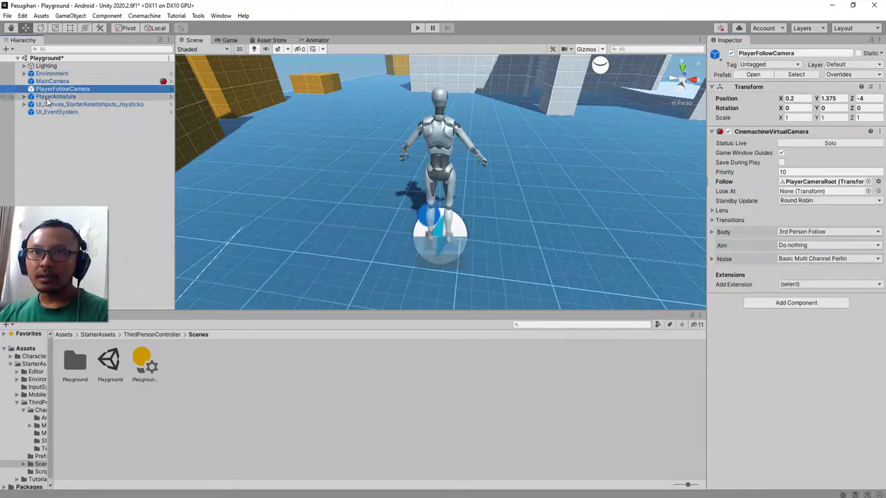
left_click(49, 97)
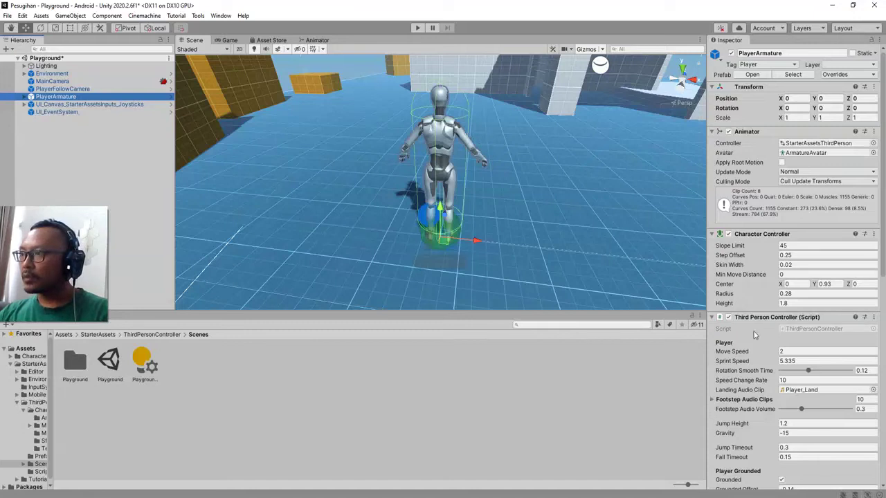
scroll(755, 337, "down", 3)
scroll(754, 337, "down", 10)
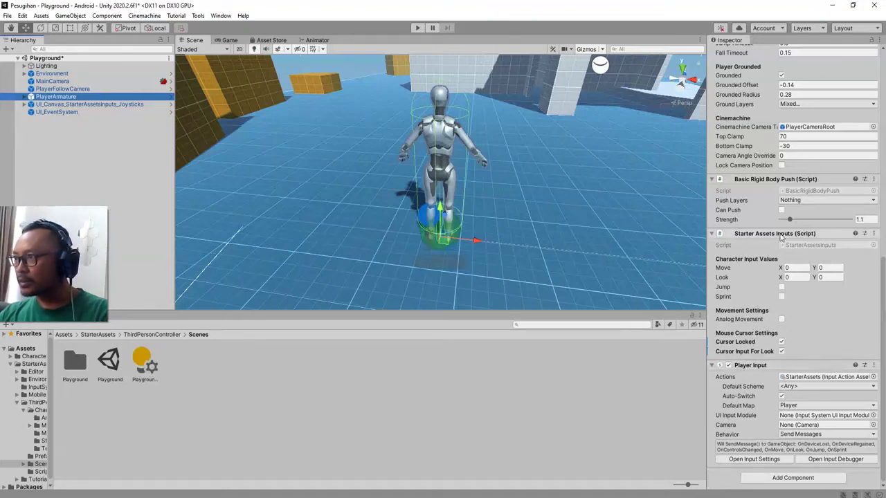
left_click(781, 342)
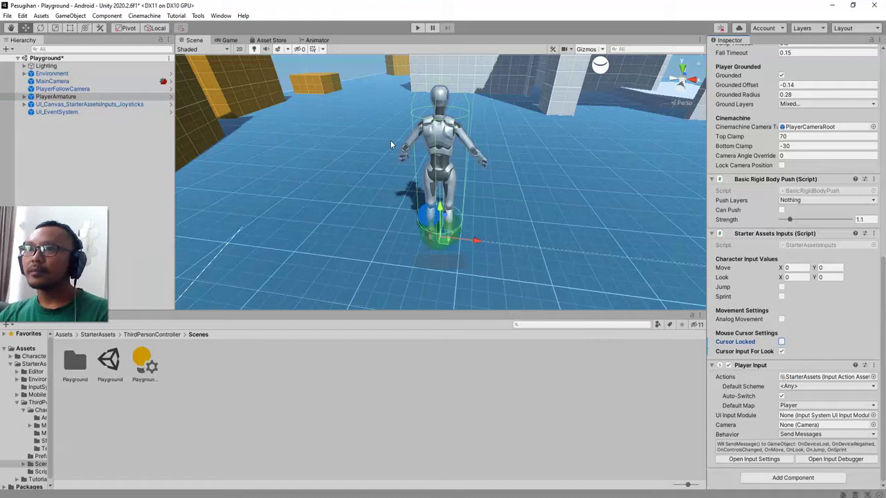
left_click(143, 160)
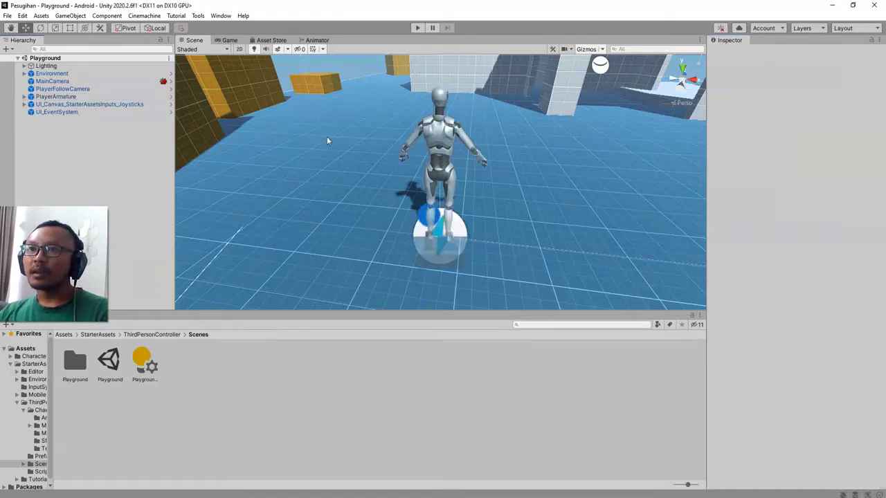
Start play mode, rotate the camera with the on-screen look joystick and walk the character forward
left_click(417, 28)
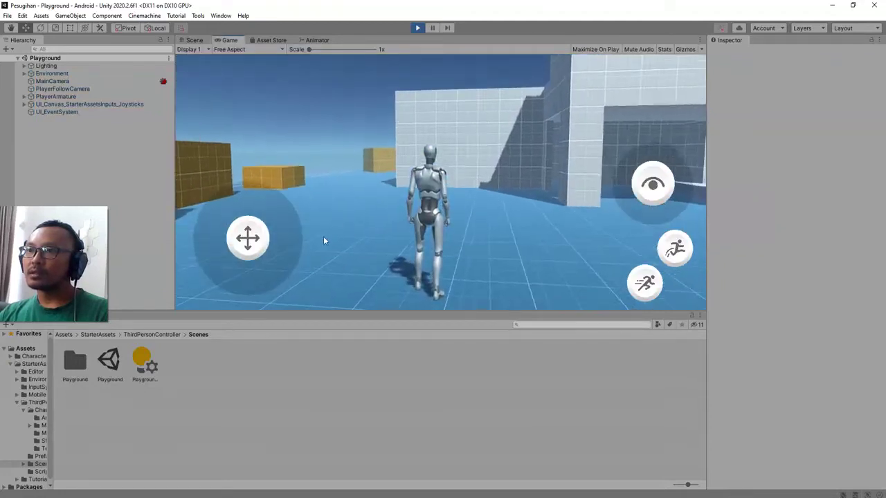
mouse_move(648, 190)
left_mouse_down()
mouse_move(679, 181)
mouse_move(638, 184)
mouse_move(651, 192)
mouse_move(660, 184)
mouse_move(645, 183)
left_mouse_up()
key("w")
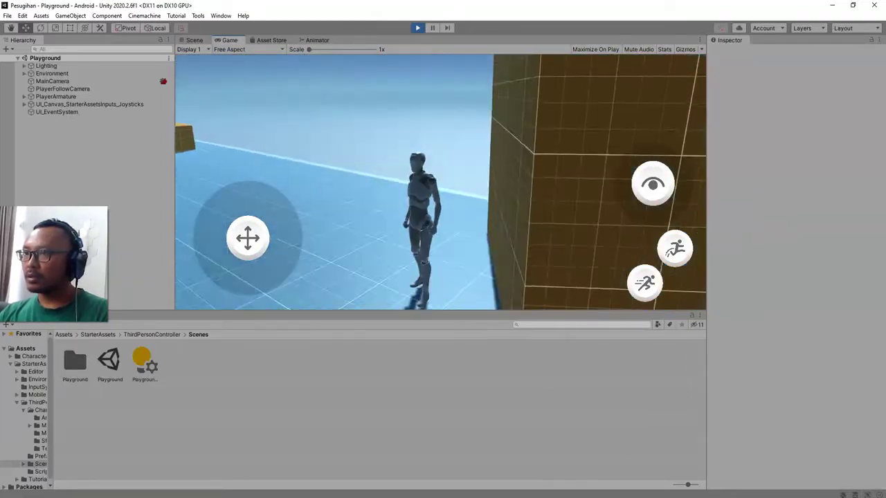
key("w")
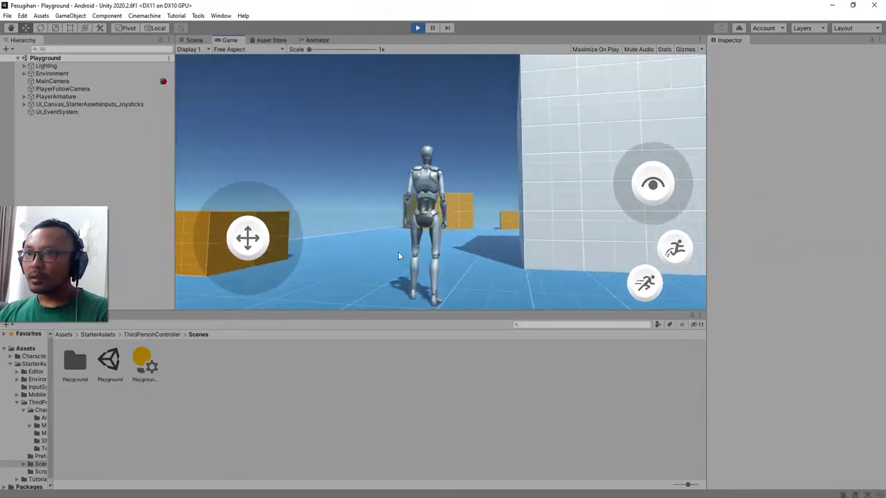
Move the character with the on-screen move joystick and try the sprint button
left_click_drag(254, 241, 450, 271)
left_click_drag(239, 254, 352, 231)
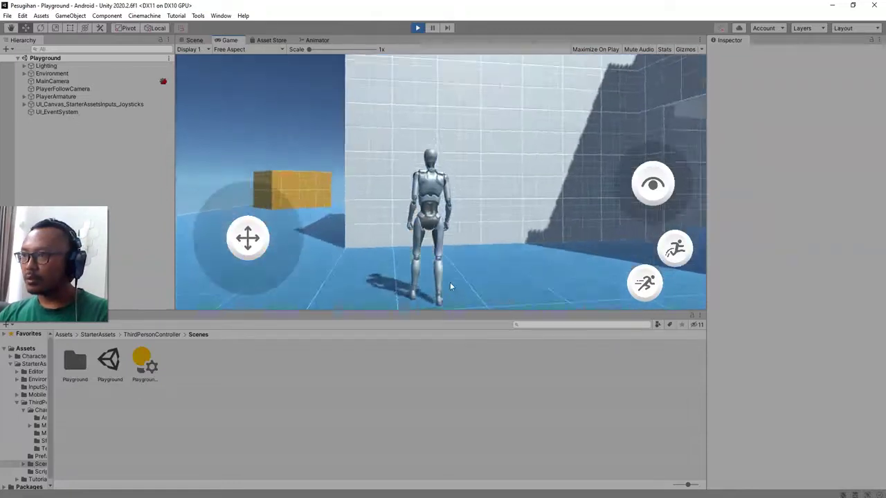
left_click(649, 289)
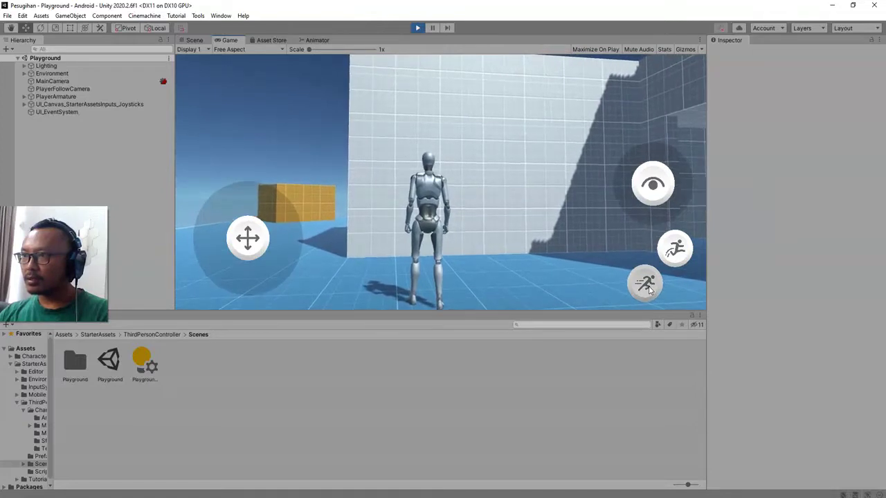
left_click_drag(293, 244, 231, 196)
left_click(643, 288)
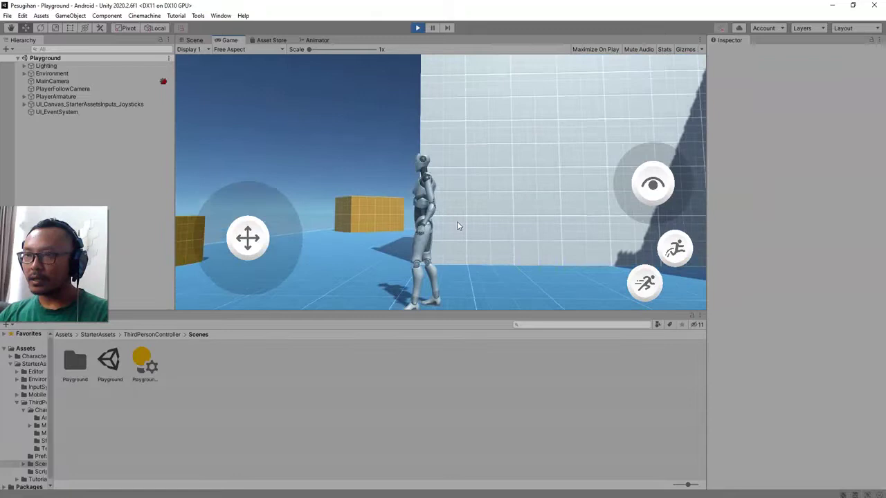
Test keyboard movement forward and sideways in combination with the on-screen sprint button
key("w")
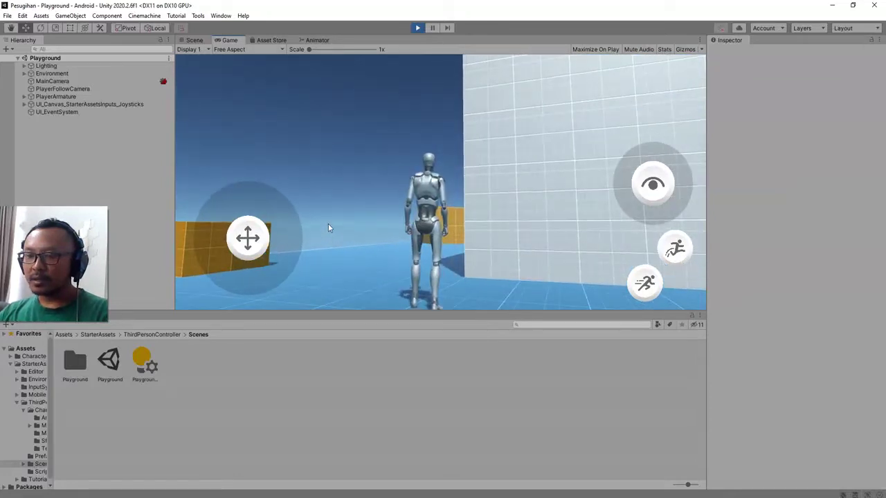
left_click(649, 289)
key("a")
key("w")
key("d")
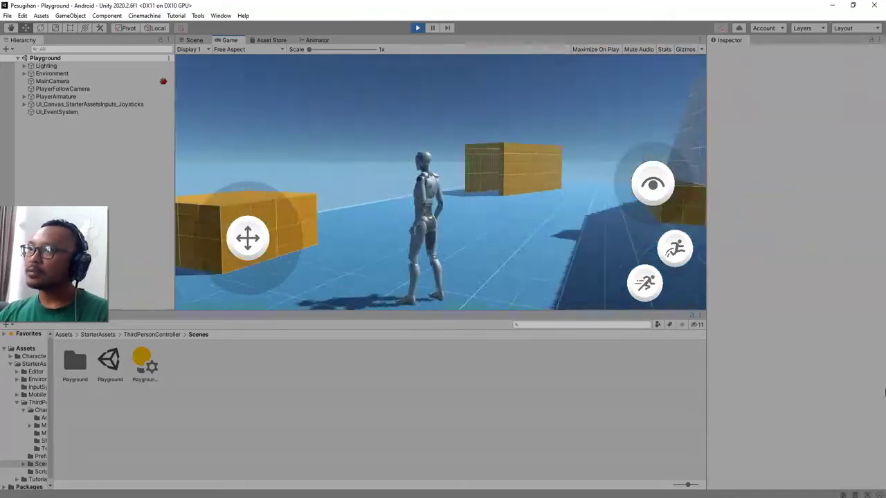
Walk the character past the orange blocks and onto the white platform beside the staircase
key("w")
key("a")
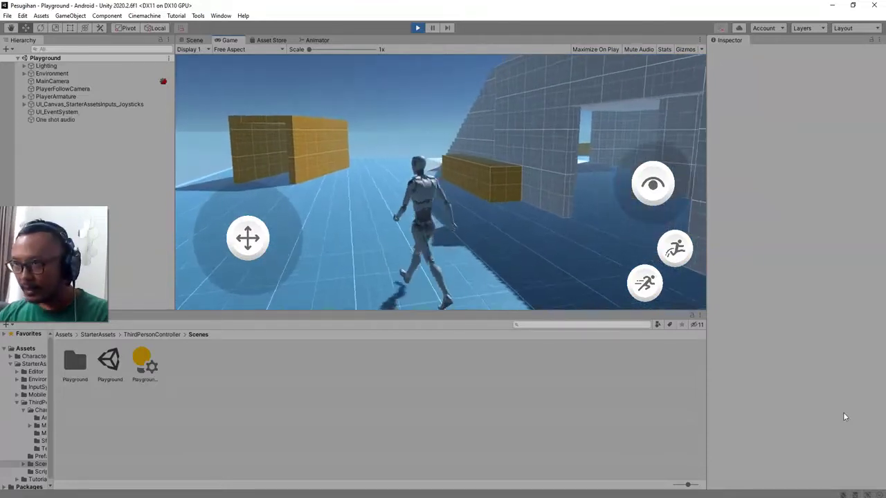
key("a")
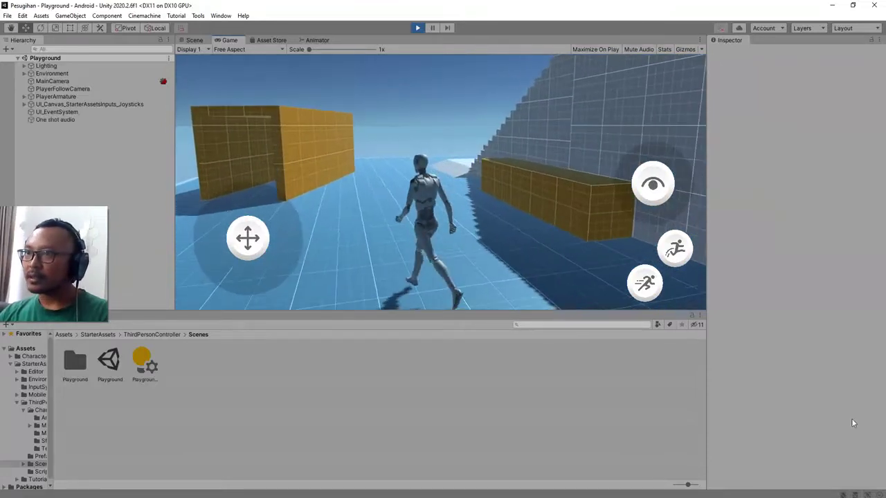
key("d")
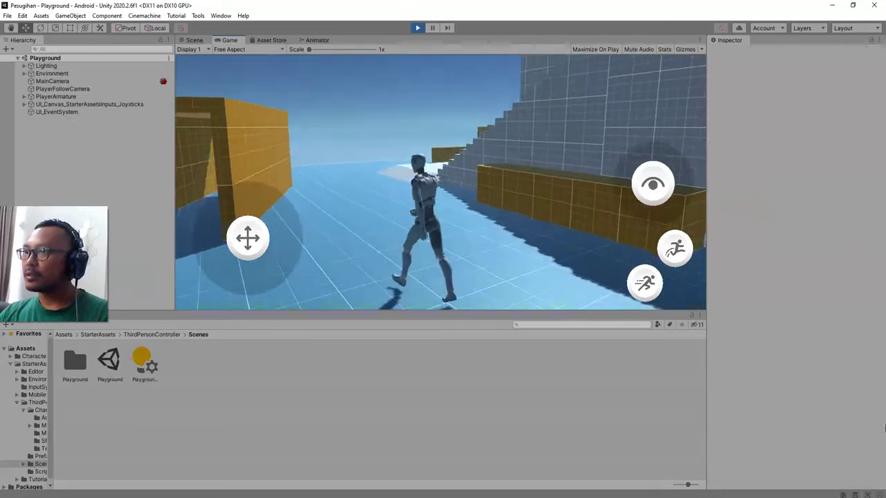
key("a")
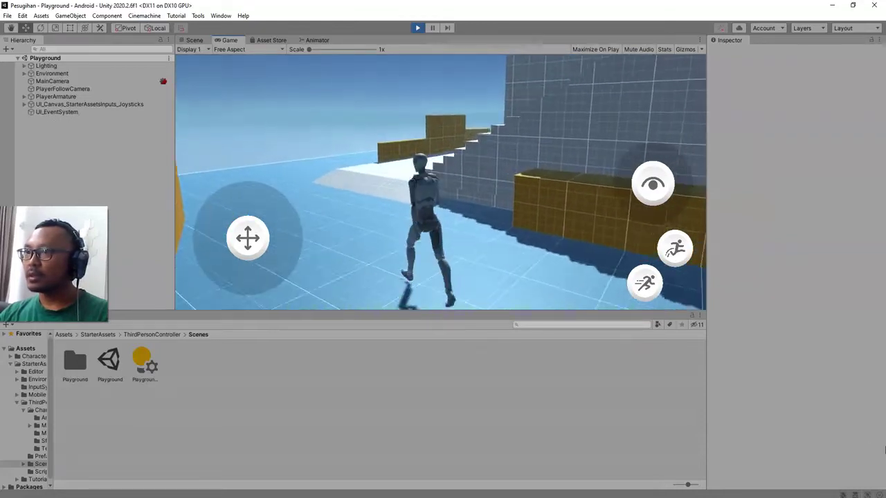
key("w")
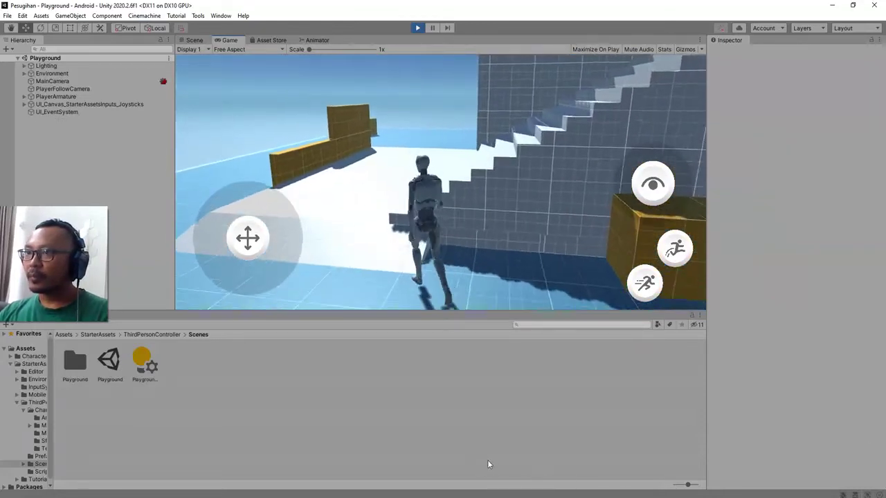
key("w")
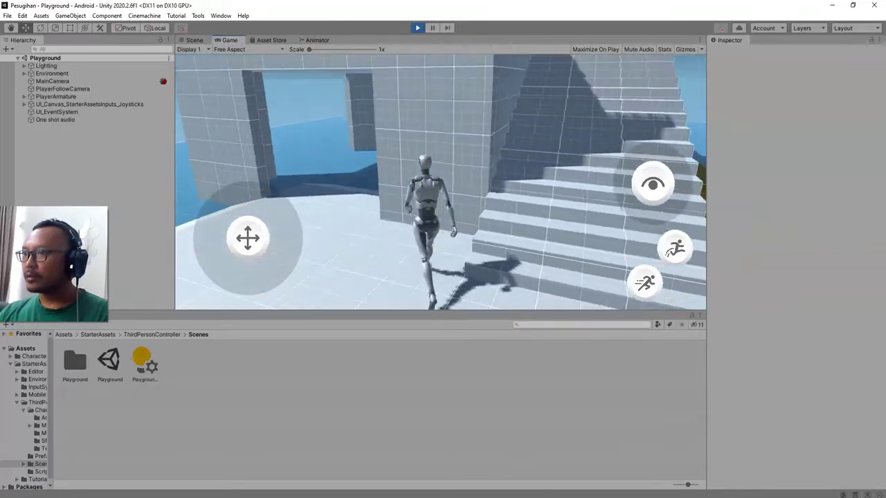
Walk the character backward, forward and sideways near the doorway by the stairs, and stop play mode
key("s")
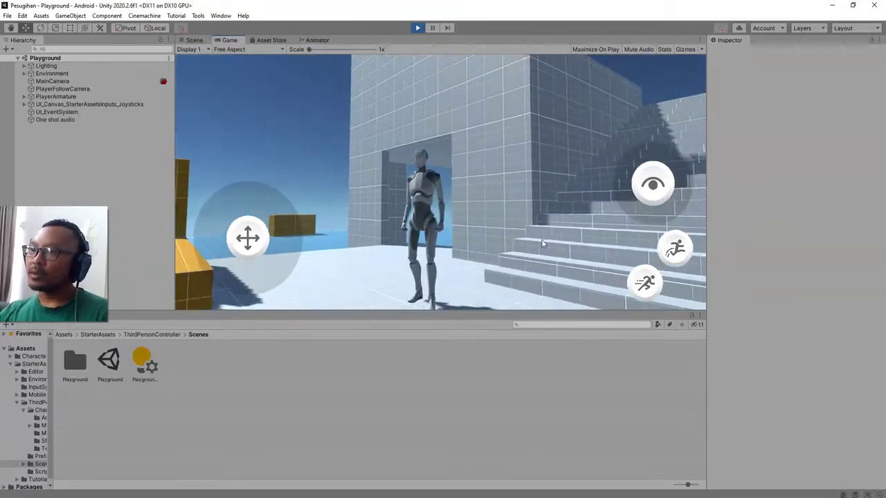
key("w")
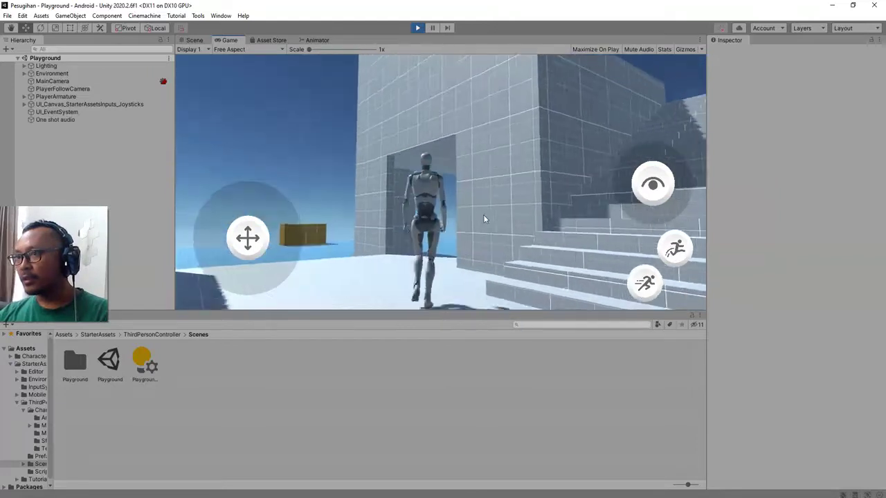
key("a")
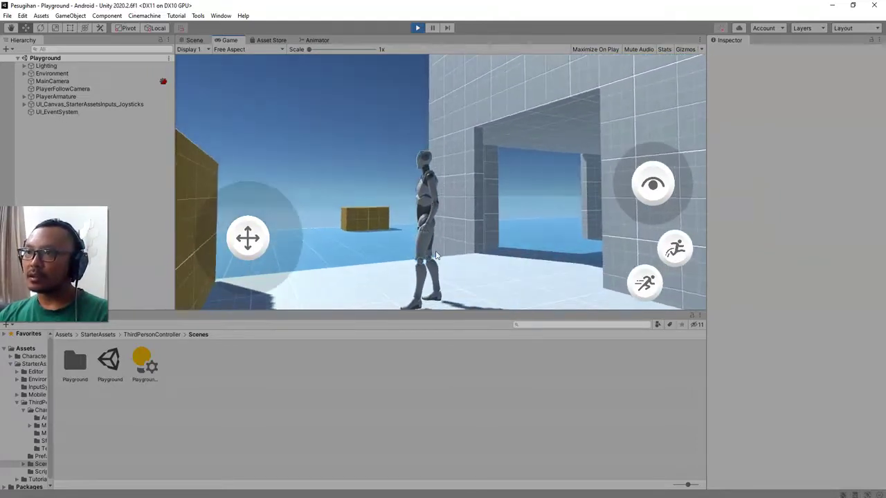
key("a")
left_click_drag(523, 270, 378, 256)
left_click(418, 28)
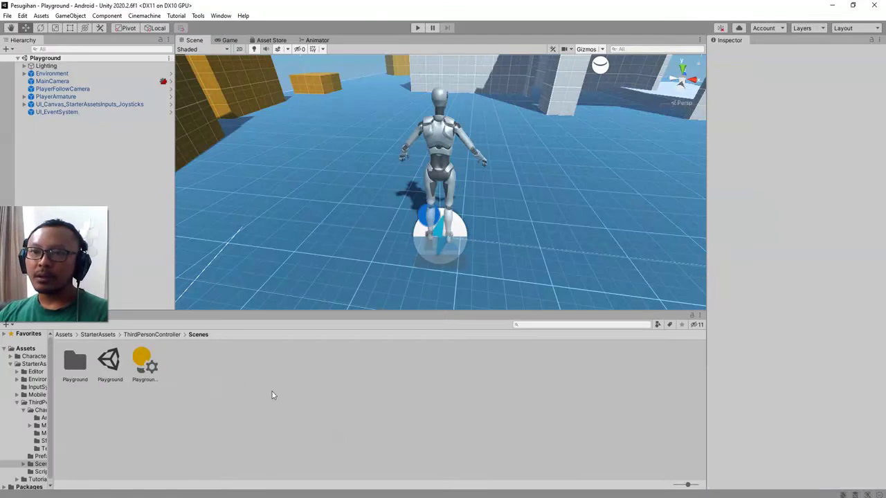
Open the Test scene from the root Assets folder and bring its T-posed character into front view
left_click(63, 334)
left_click(78, 361)
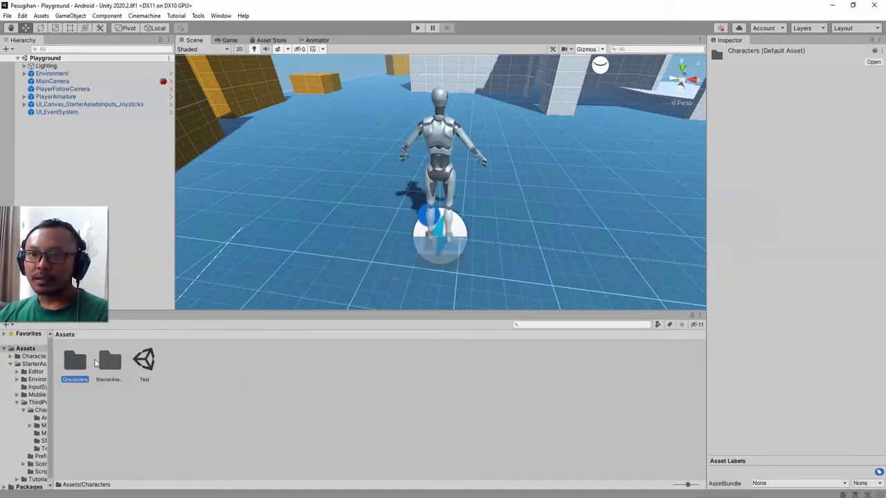
left_click(165, 418)
left_click(148, 369)
left_click(165, 395)
double_click(148, 364)
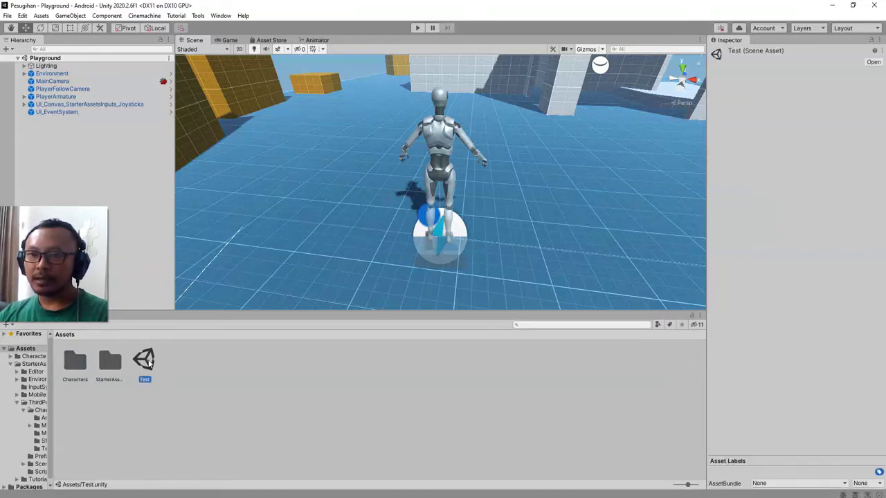
left_click_drag(391, 264, 823, 234, "alt")
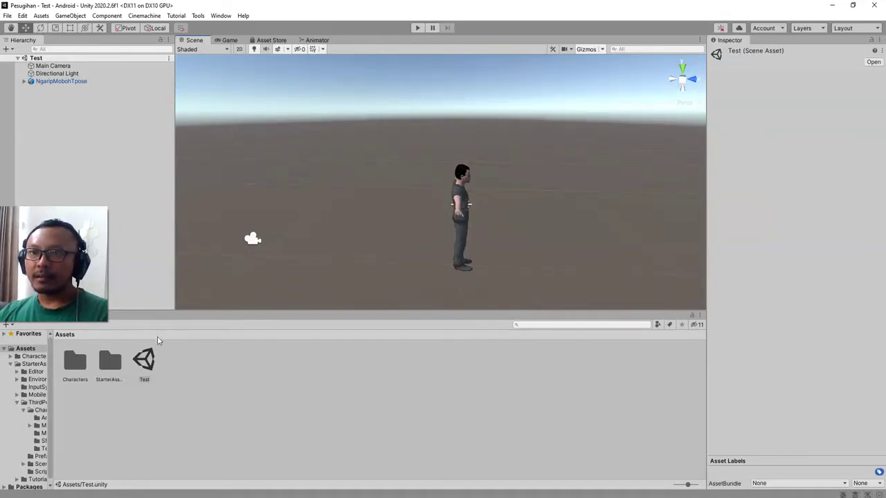
left_click_drag(537, 210, 344, 203, "alt")
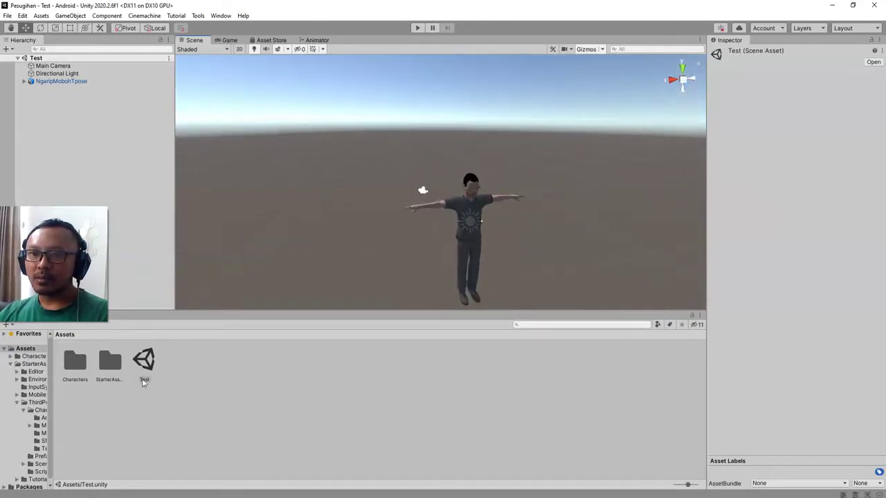
Open the Characters/NgaripMob folder and expand the contents of the NgaripSubroto model
double_click(75, 361)
double_click(83, 364)
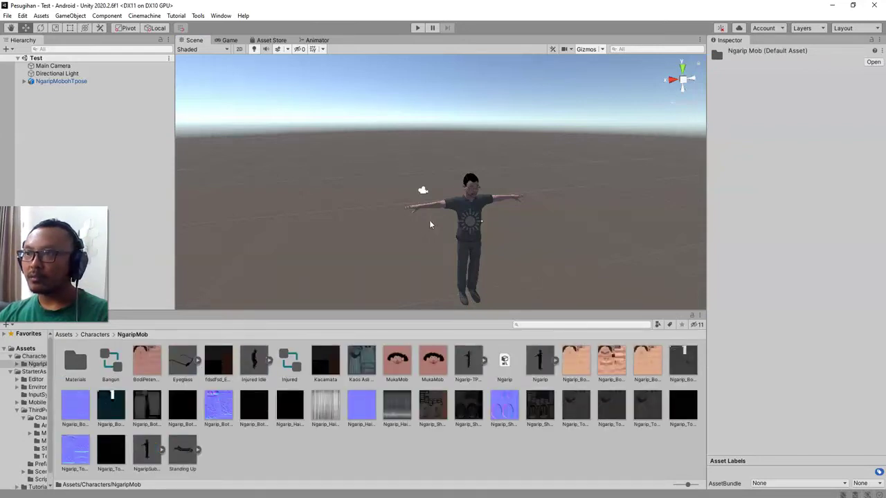
left_click(146, 453)
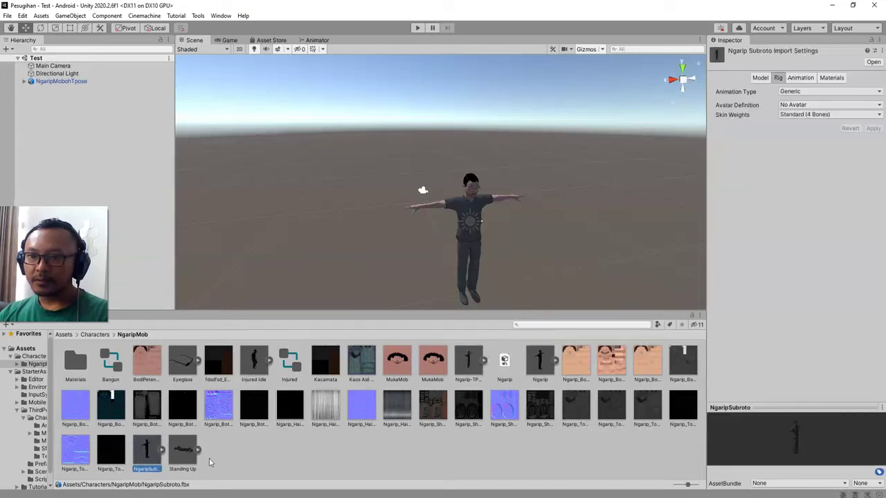
left_click(162, 451)
scroll(425, 465, "down", 1)
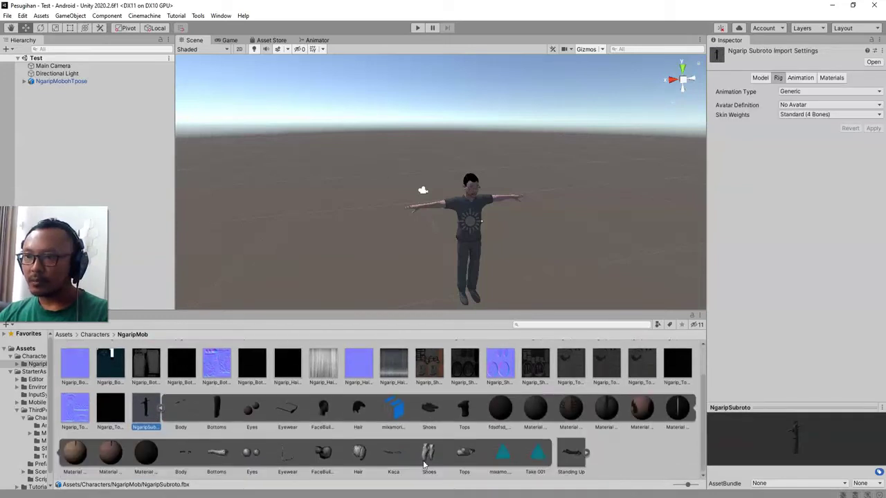
Examine the NgaripSubroto model's mixamorig:Hips object and its two animation clips, including Take 001
left_click(394, 411)
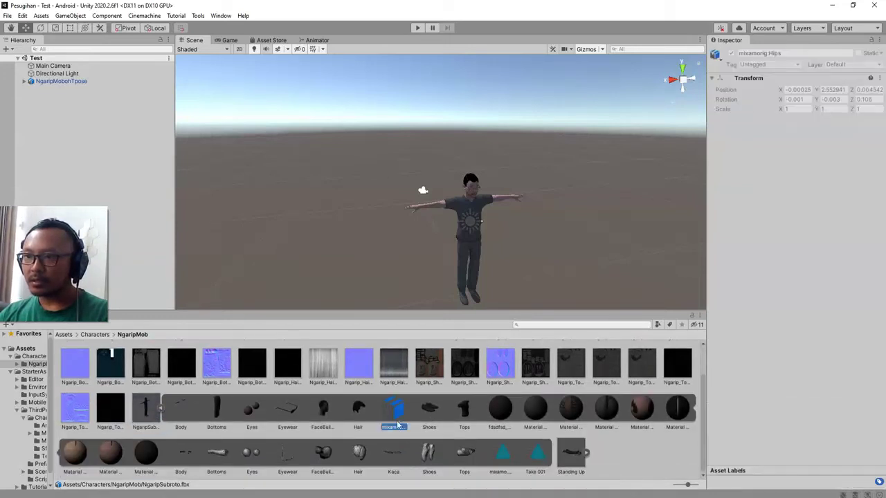
left_click(501, 454)
left_click(504, 461)
left_click(539, 457)
left_click(507, 459)
left_click(533, 459)
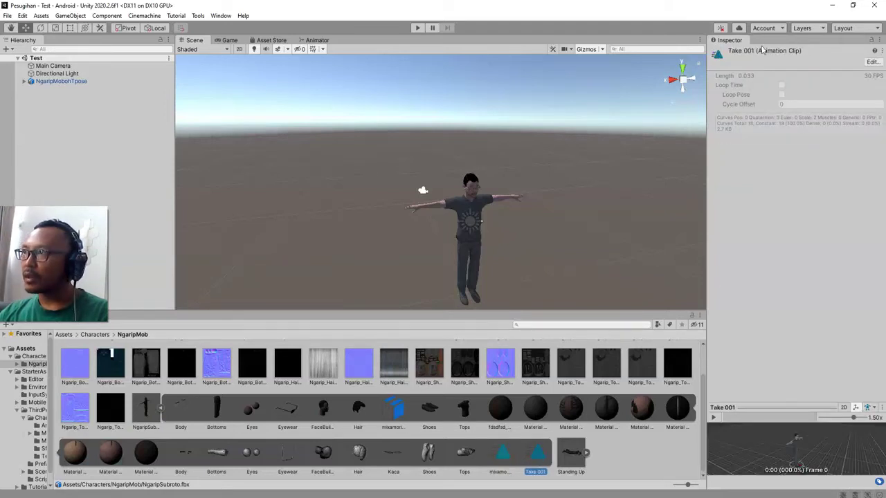
Collapse the contents of the NgaripSubroto model and go back up to the Characters folder
left_click(164, 408)
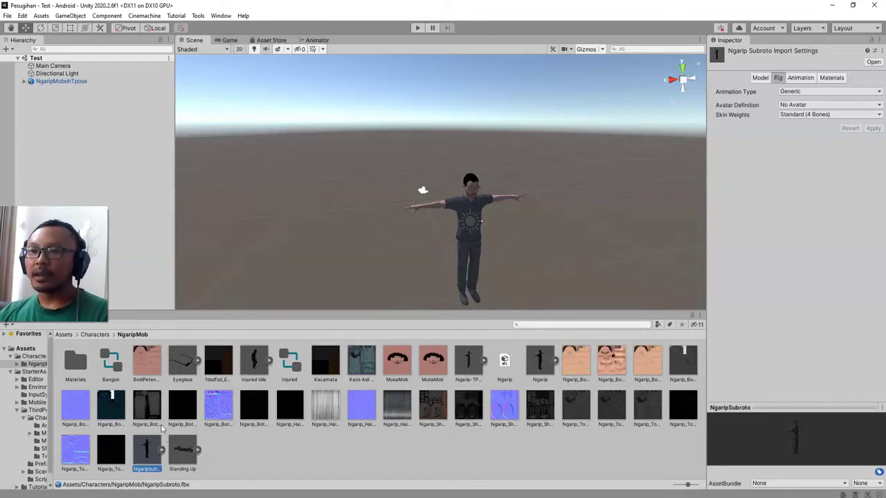
left_click(92, 336)
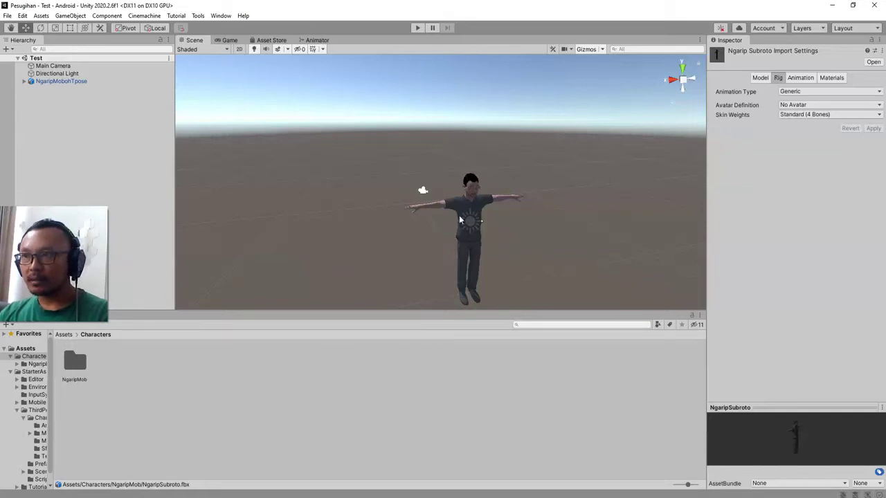
left_click(194, 411)
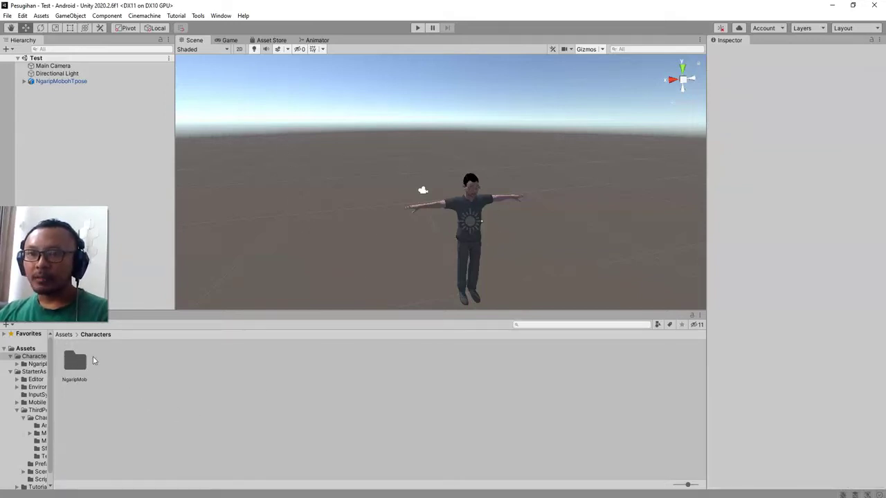
Copy the NgaripMobohTpose character object from the Test scene
left_click(70, 81)
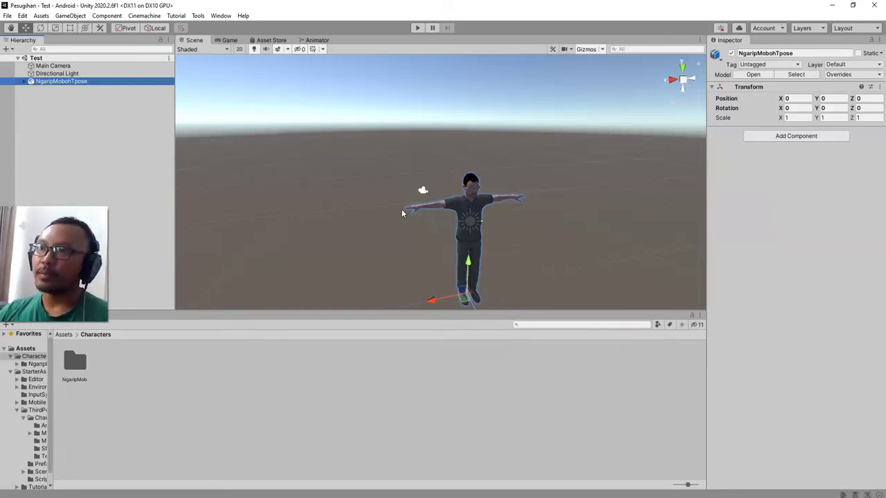
left_click(127, 153)
left_click(72, 82)
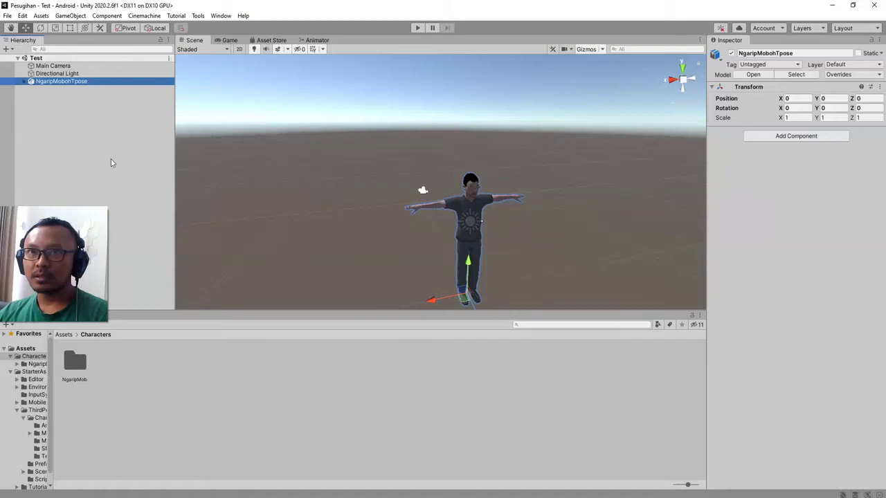
left_click_drag(375, 261, 505, 249, "alt")
right_click(89, 82)
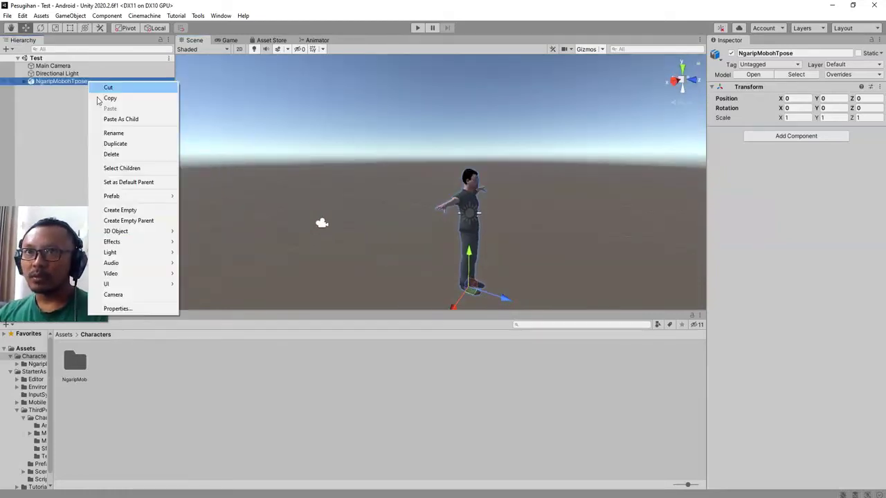
left_click(112, 98)
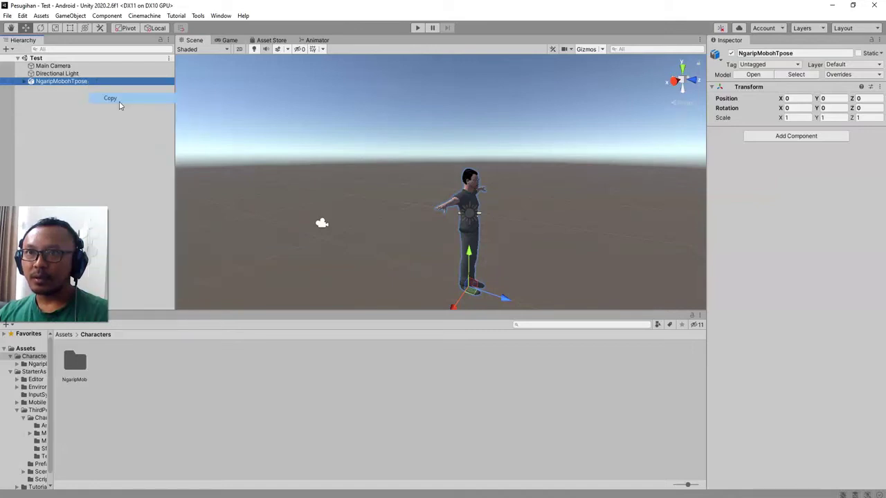
Open the Playground scene from the StarterAssets/ThirdPersonController/Scenes folder
left_click(64, 335)
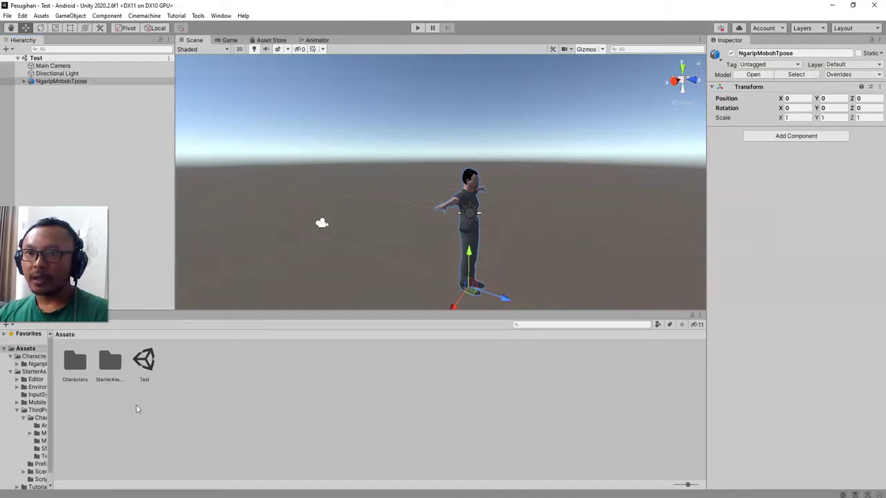
double_click(107, 368)
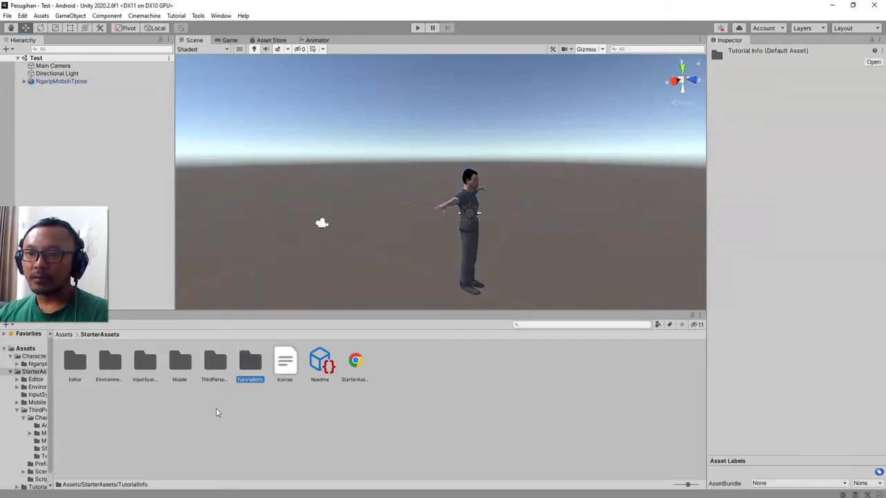
double_click(212, 361)
left_click(144, 363)
key("Return")
double_click(112, 366)
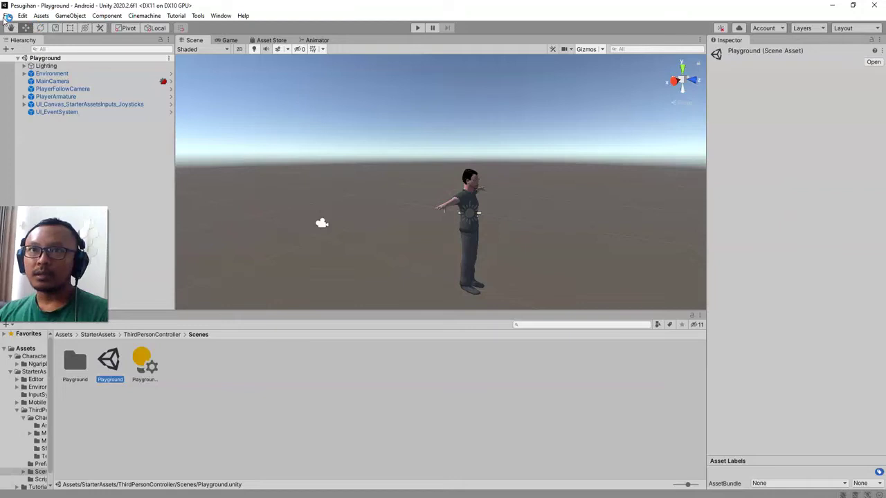
Save the Playground scene as a new scene named MyScene in the Assets folder and select its file there
left_click(7, 16)
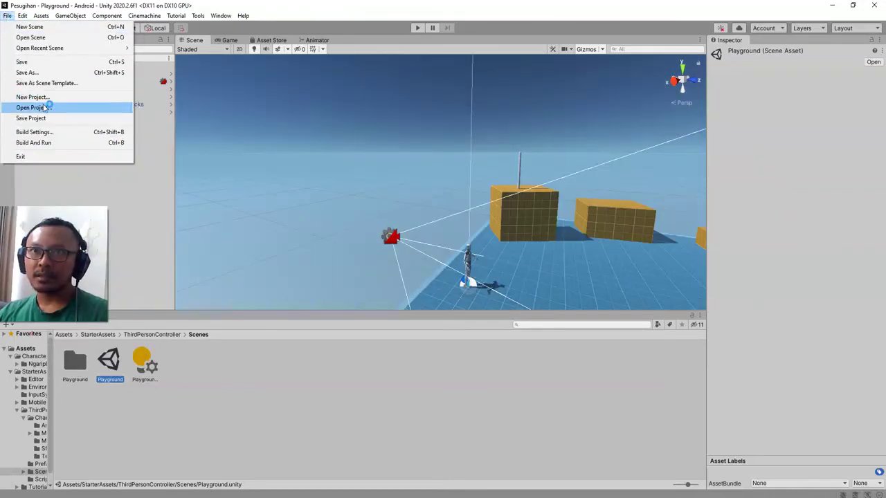
left_click(42, 72)
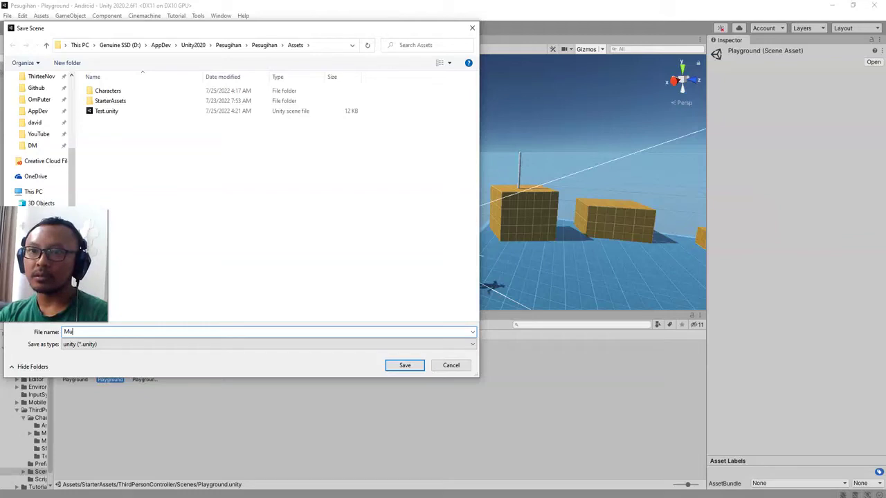
type("Scene")
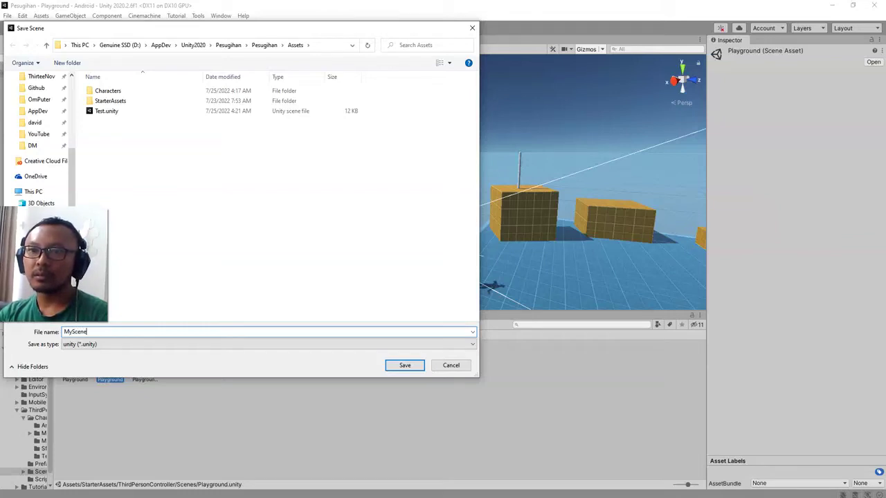
key("Return")
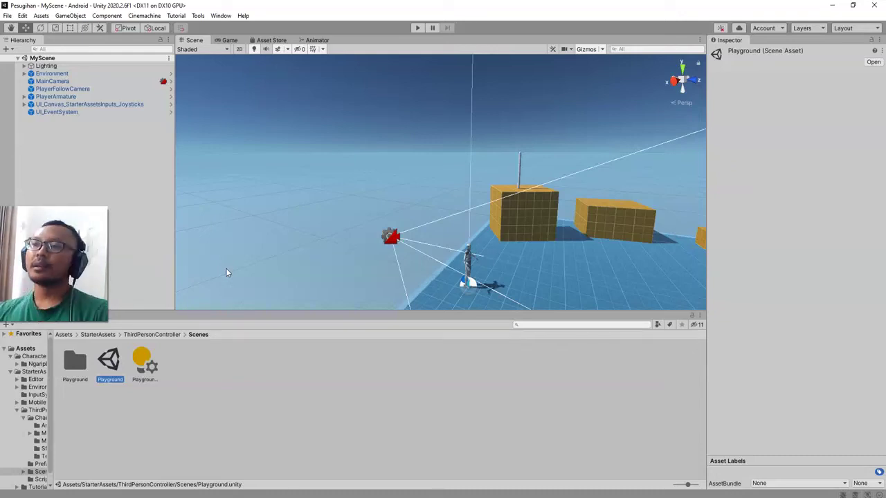
left_click(63, 334)
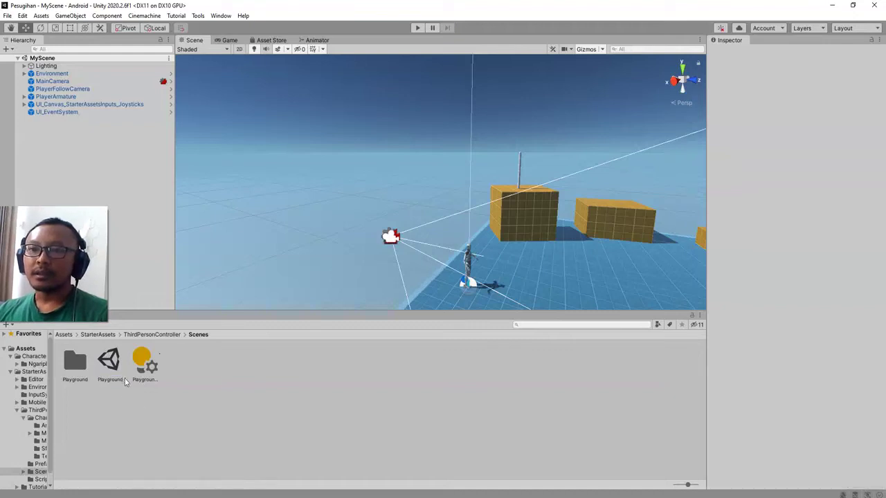
left_click(144, 361)
Expand the PlayerArmature object in MyScene and unpack its prefab completely
left_click_drag(395, 251, 607, 270, "alt")
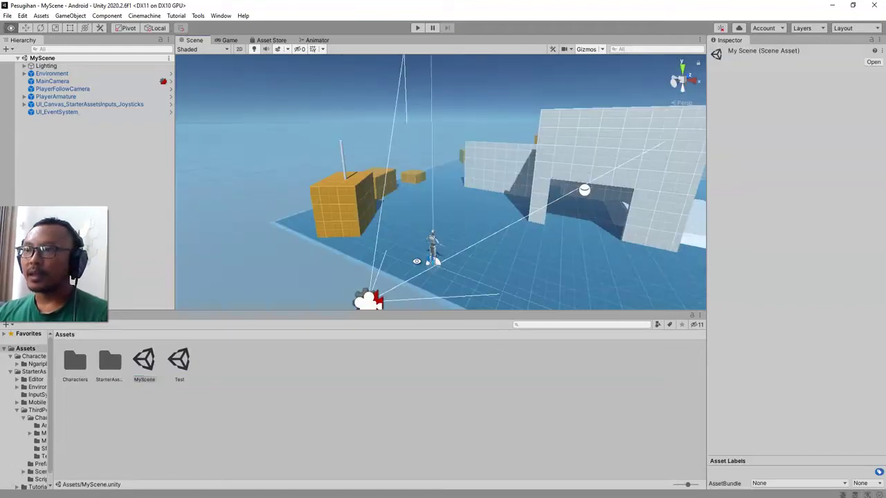
right_click(36, 143)
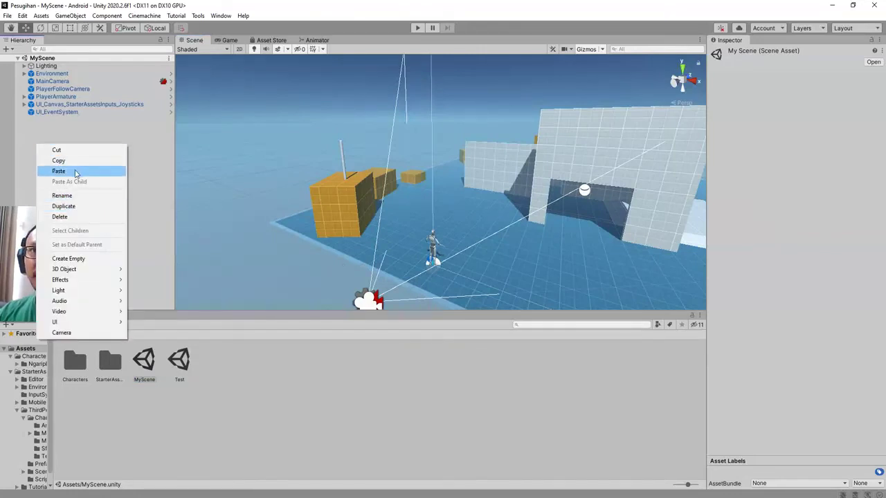
left_click(41, 90)
left_click(44, 97)
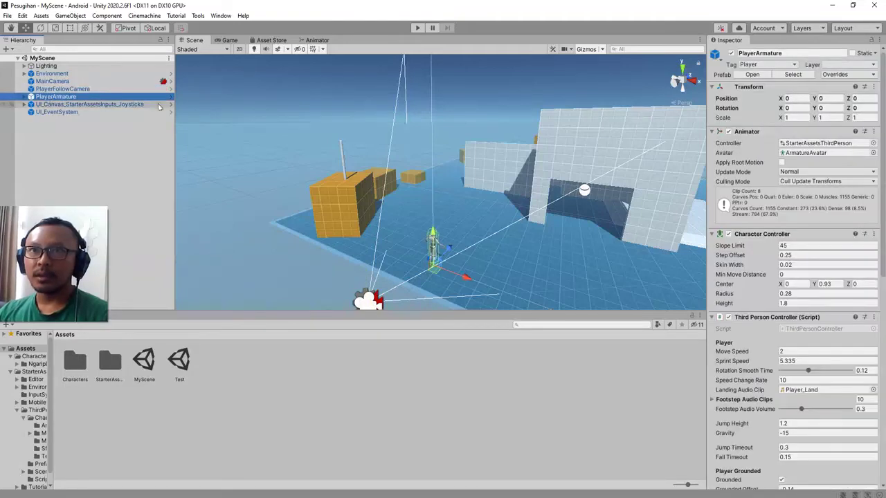
left_click(25, 97)
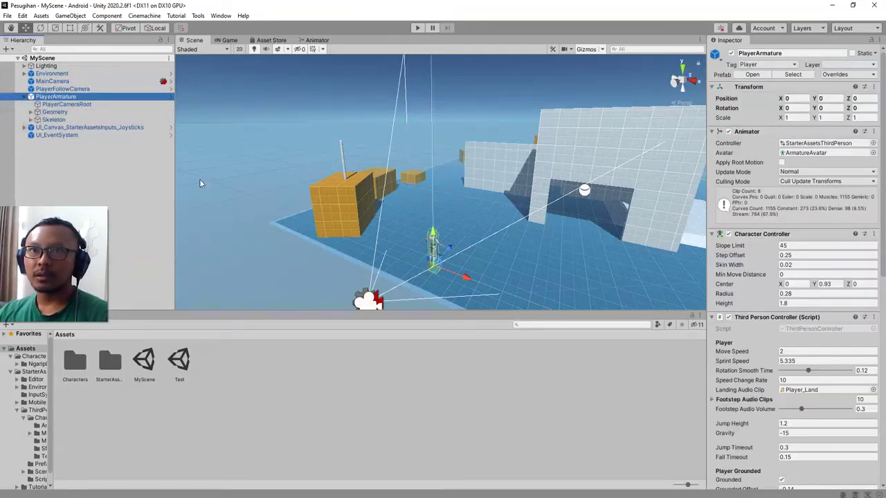
left_click(137, 180)
left_click(75, 97)
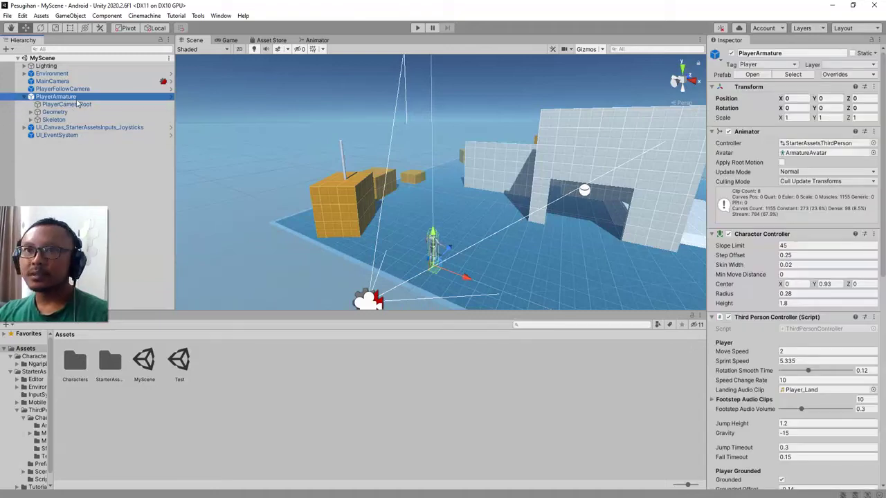
right_click(74, 97)
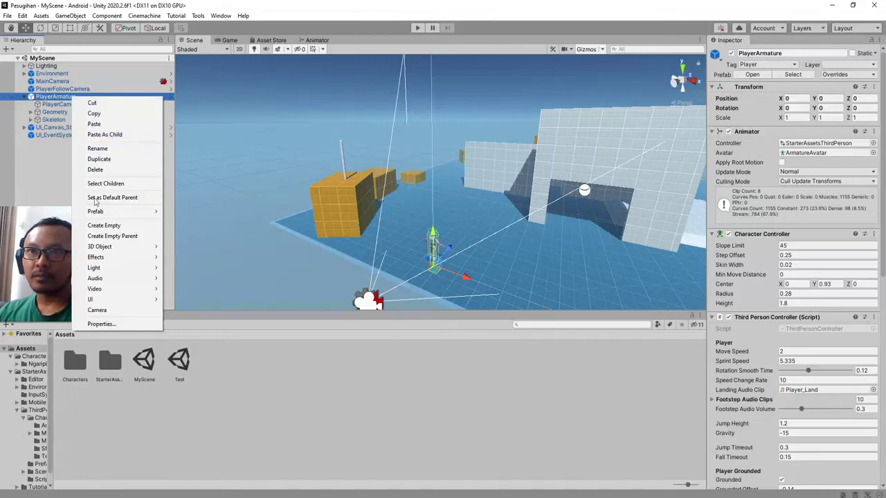
mouse_move(124, 213)
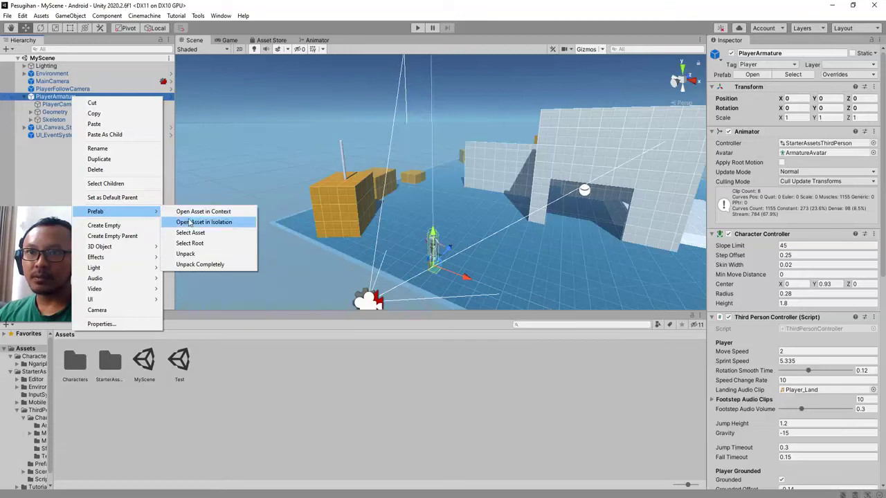
left_click(198, 264)
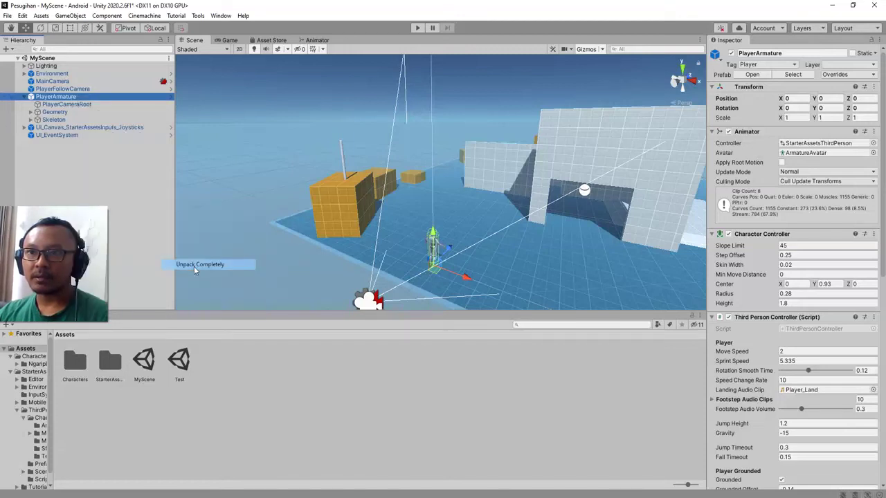
Delete the Armature_Mesh object from PlayerArmature's Geometry group
left_click(54, 112)
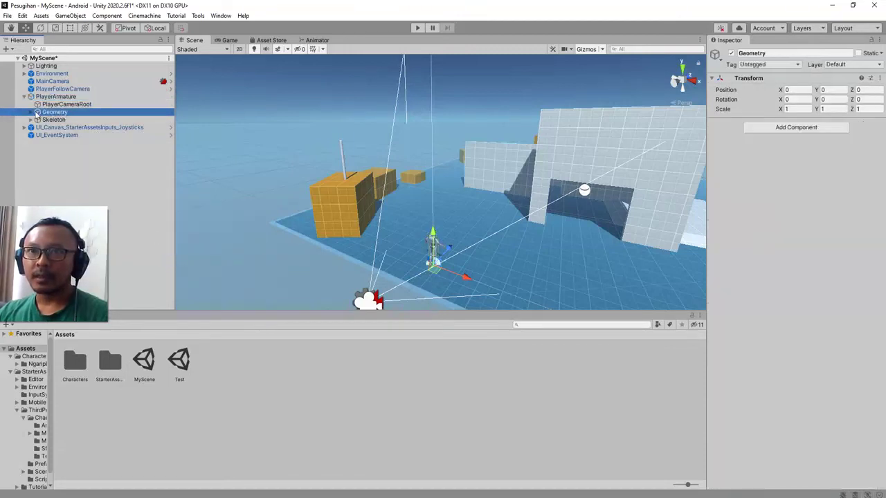
left_click(32, 112)
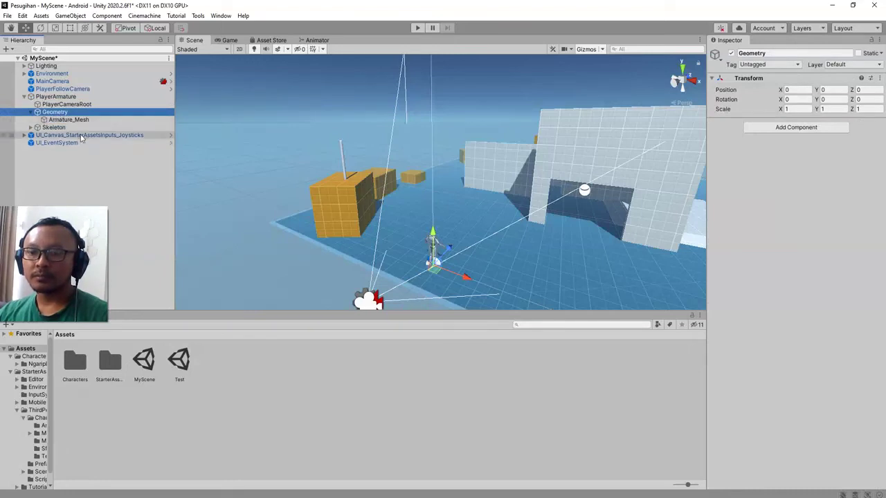
left_click(63, 120)
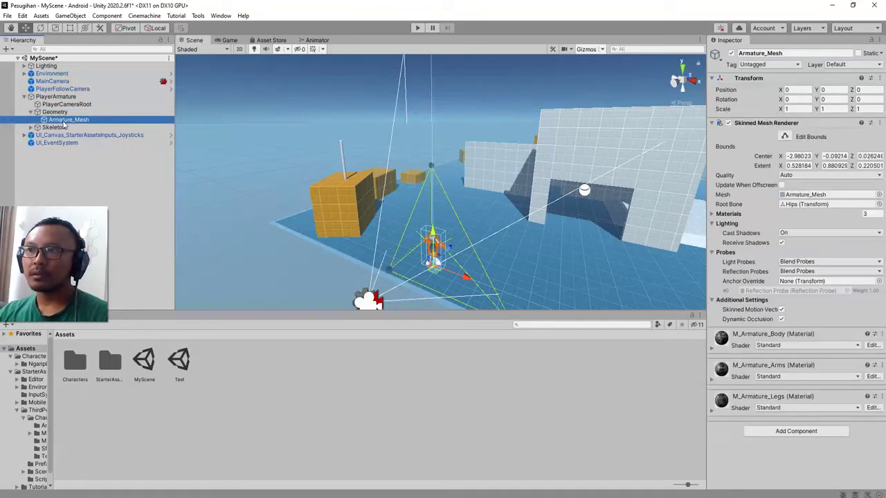
key("f")
left_click_drag(344, 223, 194, 166, "alt")
left_click(74, 121)
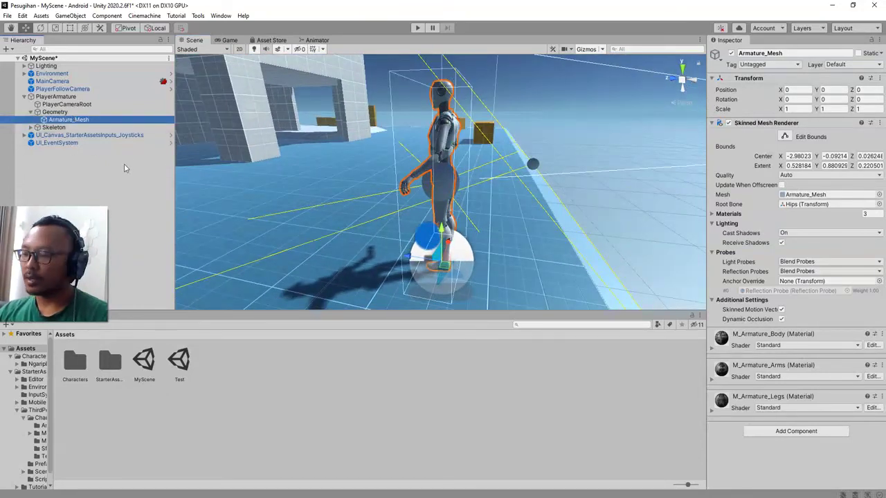
key("Delete")
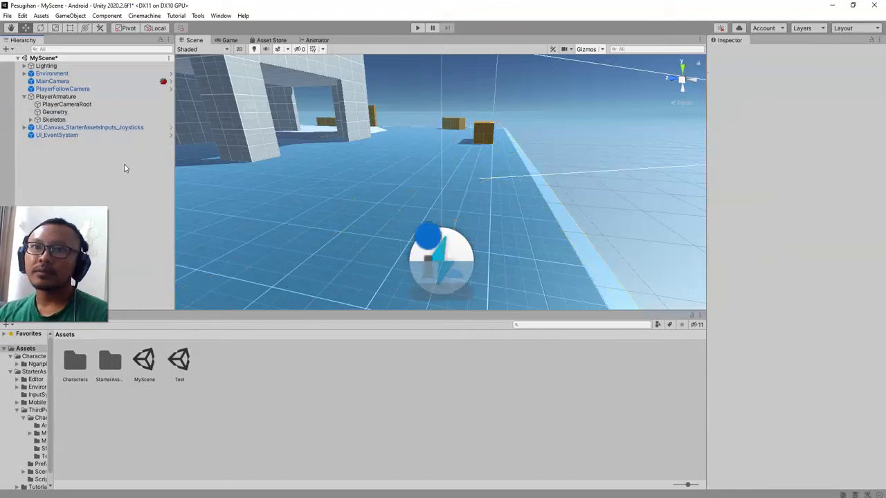
Paste the copied NgaripMobohTpose character as a child of the Geometry object
right_click(56, 113)
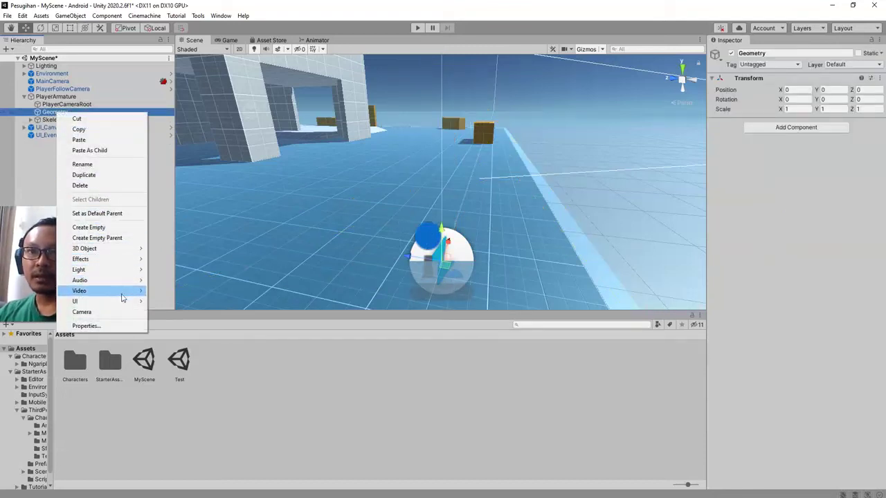
mouse_move(124, 302)
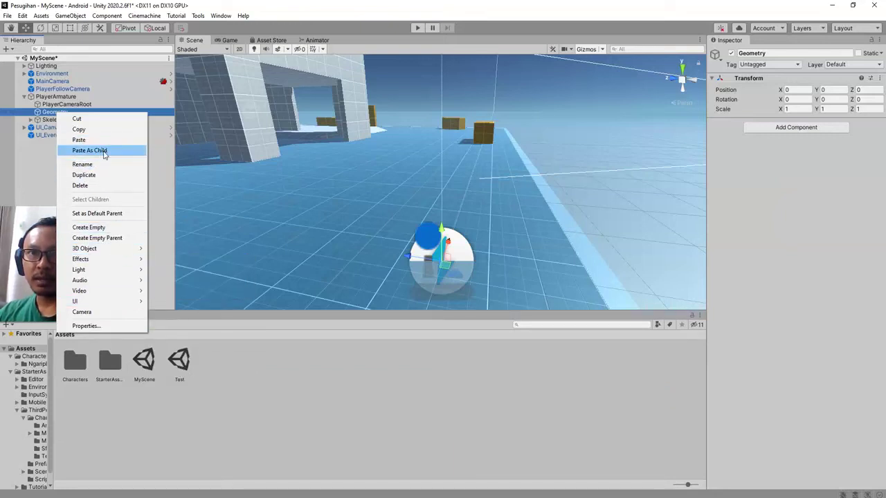
left_click(105, 154)
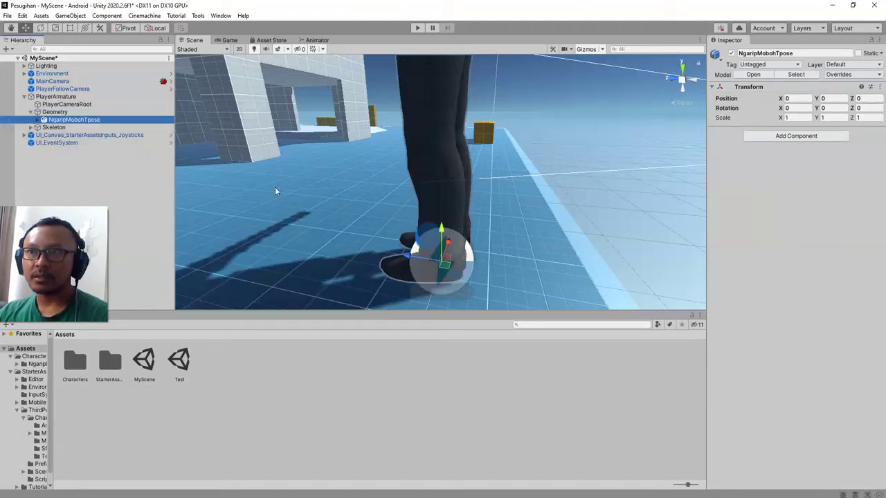
Scale the NgaripMobohTpose character down uniformly to about 0.4335 on all axes
scroll(480, 261, "down", 7)
left_click_drag(556, 216, 441, 170, "alt")
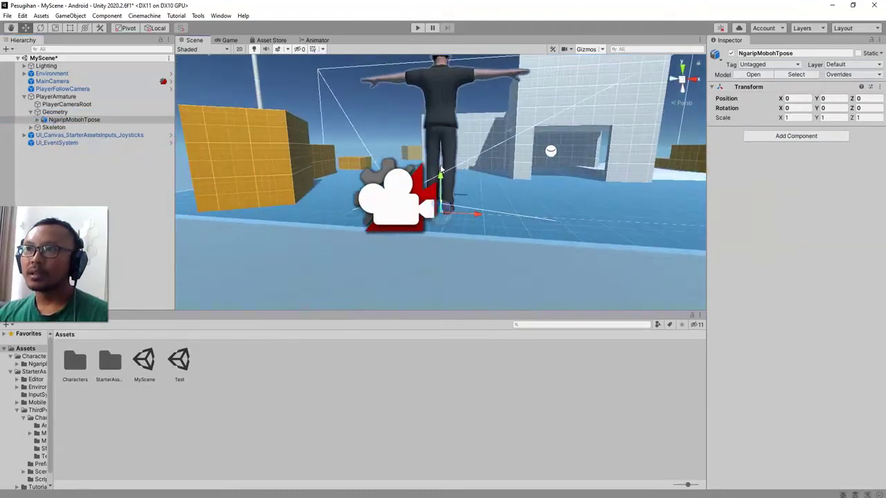
key("t")
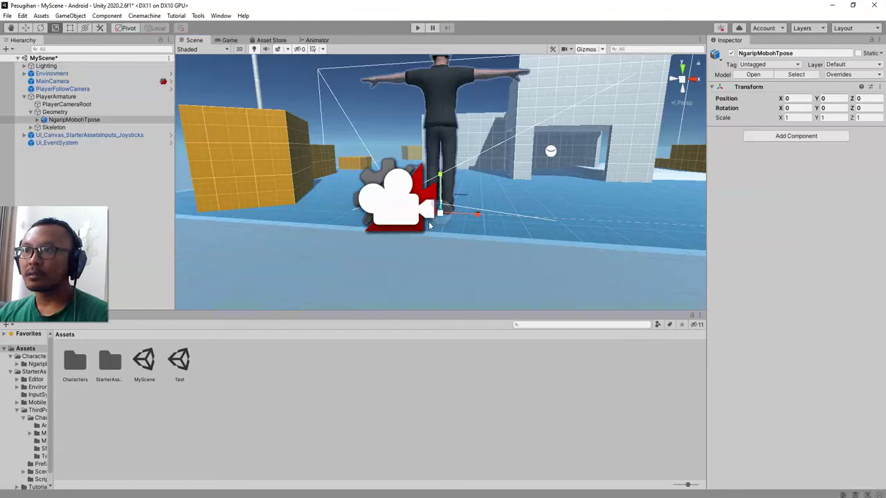
left_click_drag(438, 219, 407, 213)
left_click_drag(555, 200, 218, 147, "alt")
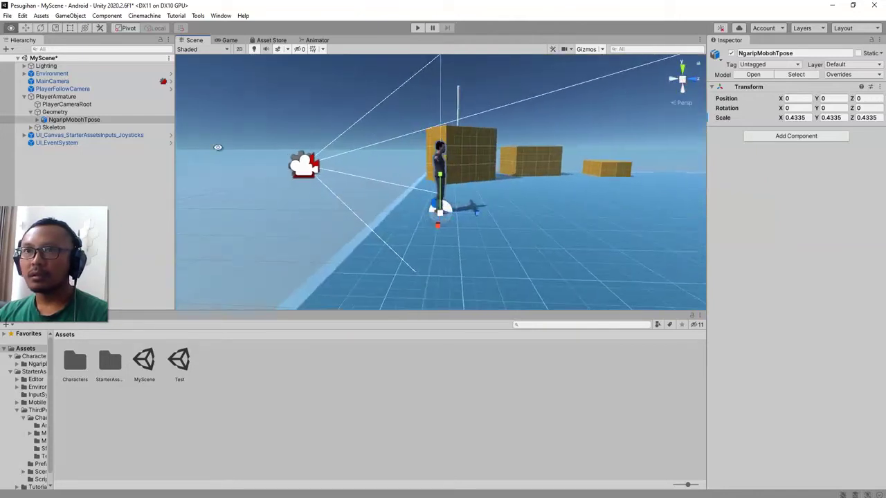
Compare the scaled character with PlayerArmature's collider and the PlayerCameraRoot position, and save MyScene
left_click(70, 112)
left_click(69, 104)
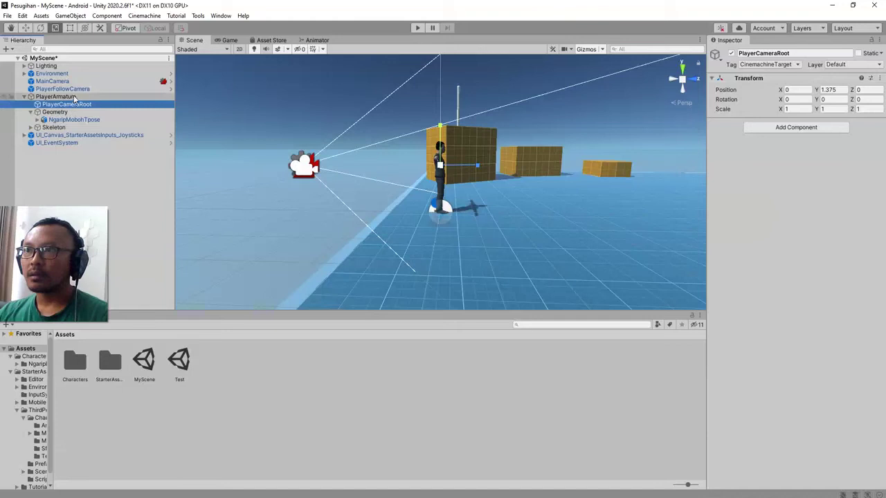
left_click(74, 97)
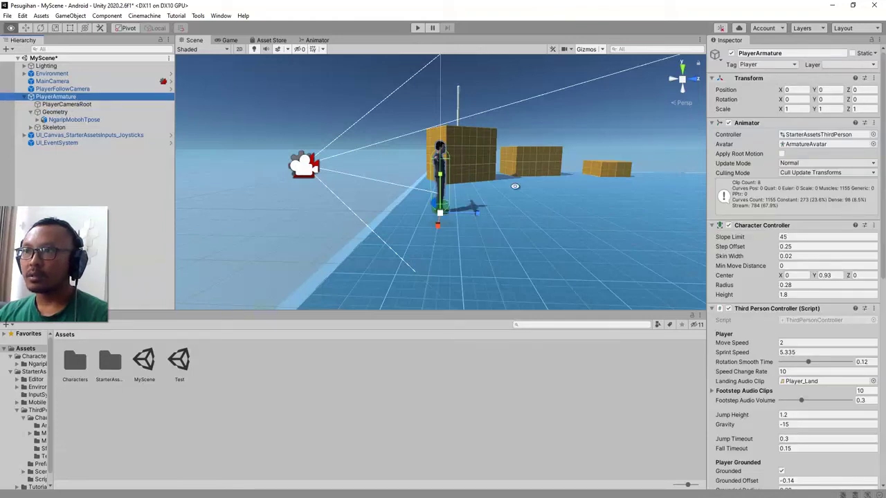
left_click_drag(470, 165, 530, 206, "alt")
scroll(499, 212, "up", 5)
scroll(497, 212, "up", 3)
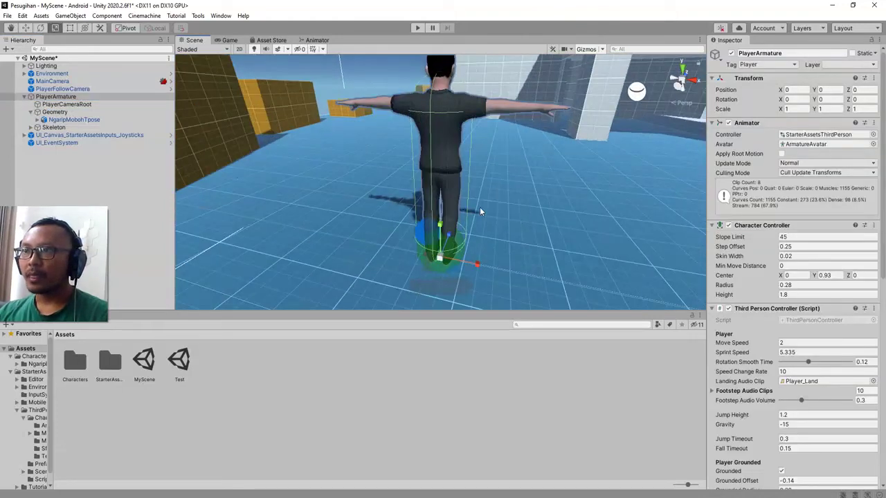
left_click(69, 104)
key("ctrl+s")
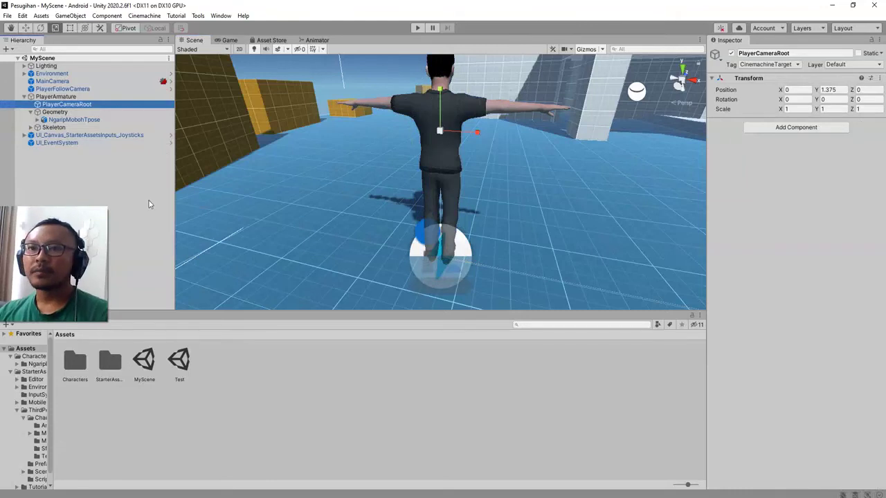
left_click(116, 192)
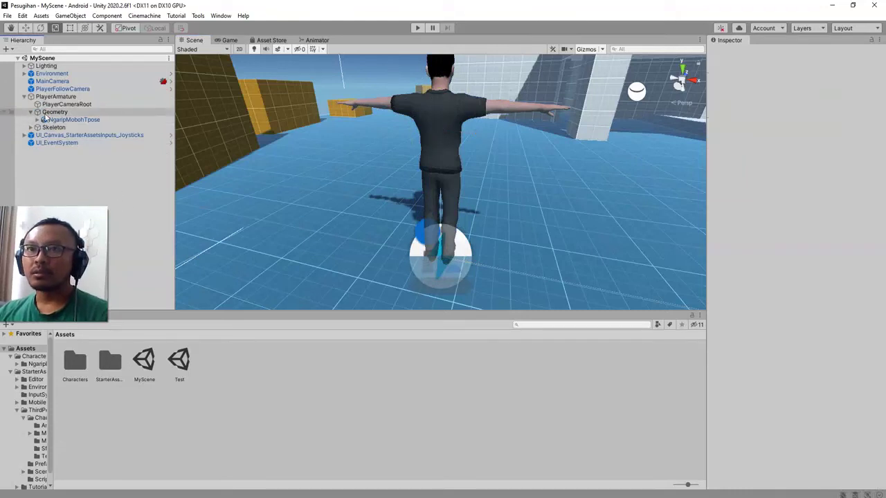
Open the NgaripMob folder inside Characters in the project assets
double_click(74, 364)
double_click(80, 370)
left_click_drag(142, 456, 62, 120)
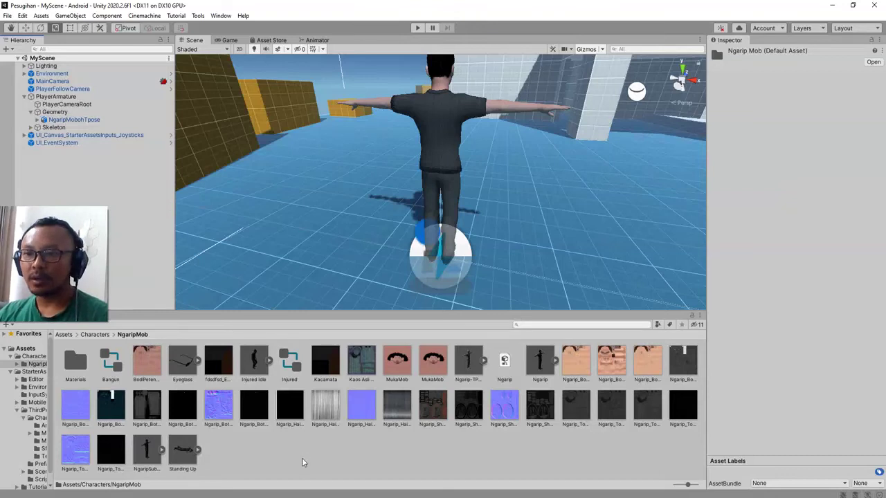
left_click_drag(146, 451, 56, 115)
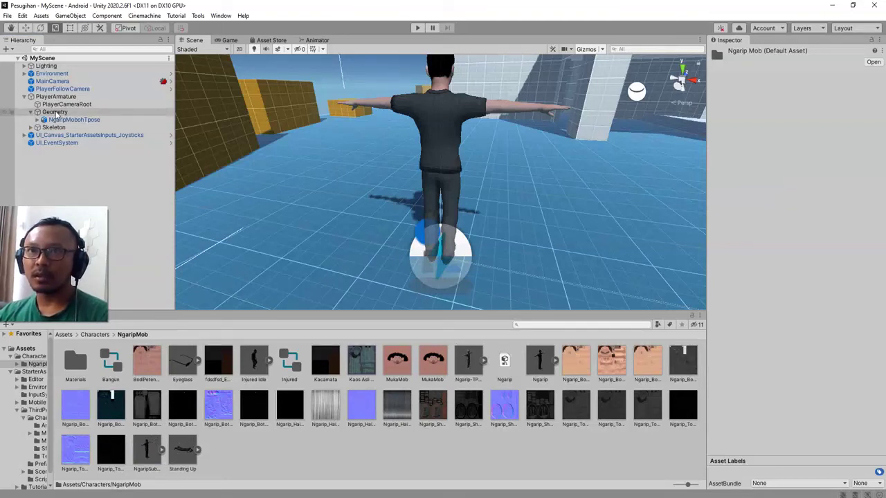
Review the NgaripMobohTpose character under Geometry and the Animator settings of its PlayerArmature parent
scroll(482, 201, "down", 5)
left_click_drag(482, 215, 430, 175, "alt")
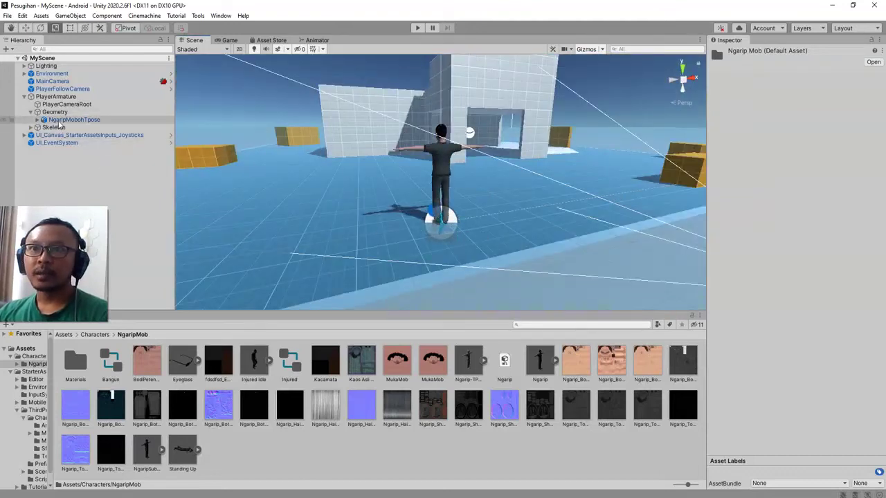
left_click(145, 120)
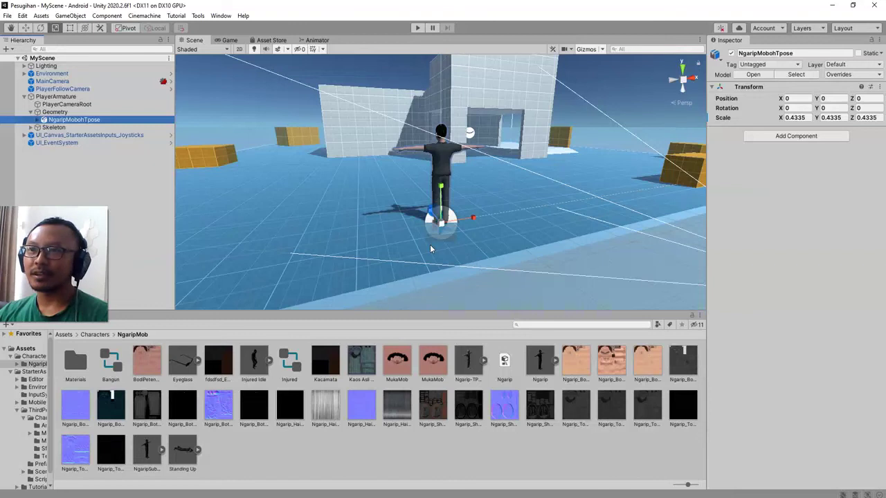
left_click(82, 171)
left_click(81, 120)
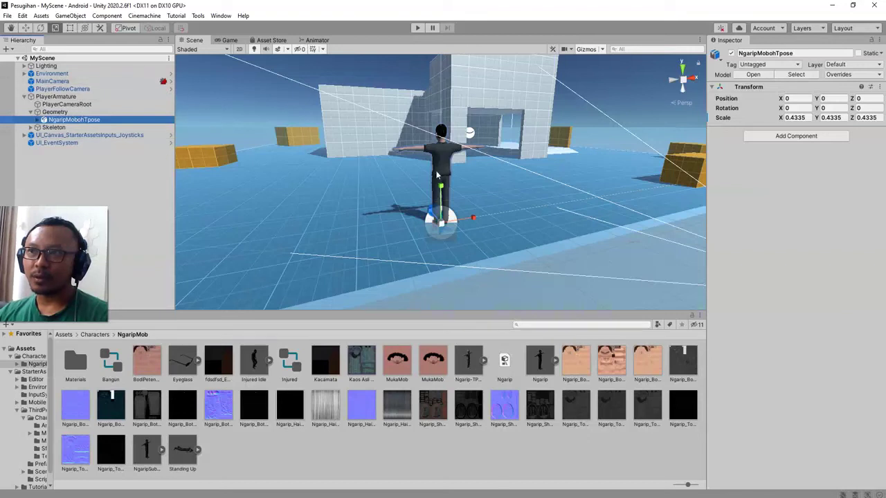
left_click(55, 112)
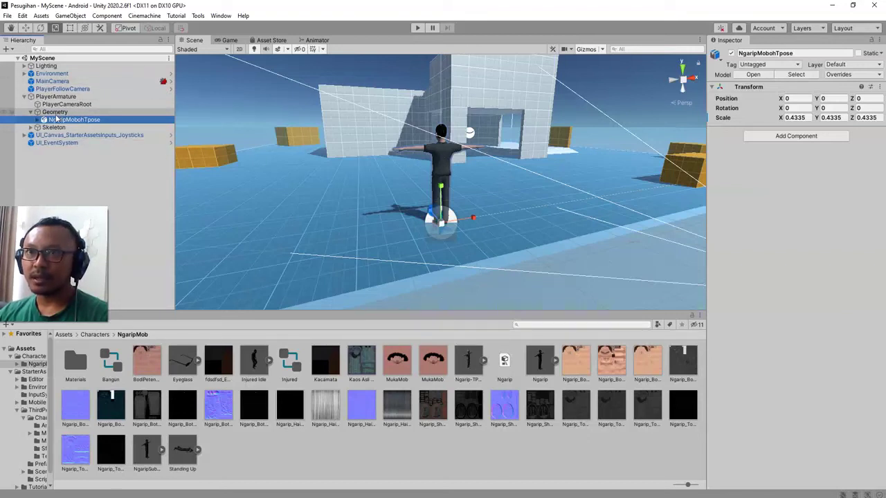
left_click(55, 97)
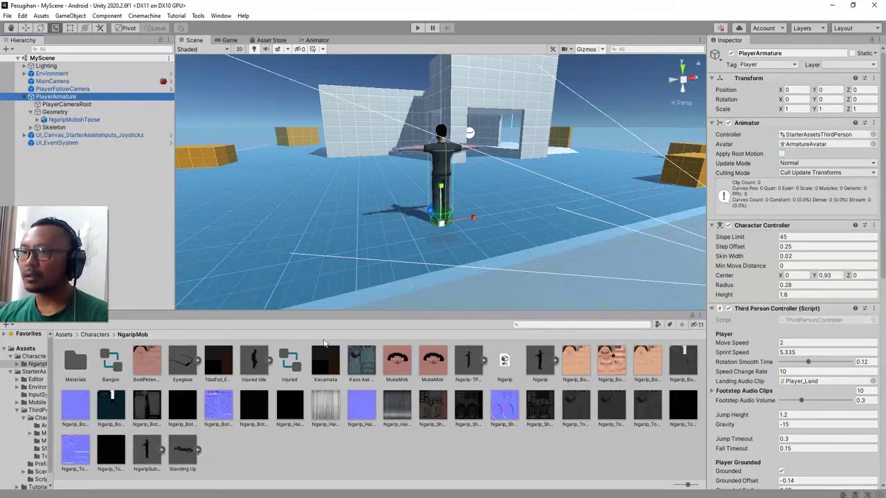
Set the NgaripSubroto model's rig animation type to Humanoid with the avatar created from this model, and apply the import settings
left_click(147, 451)
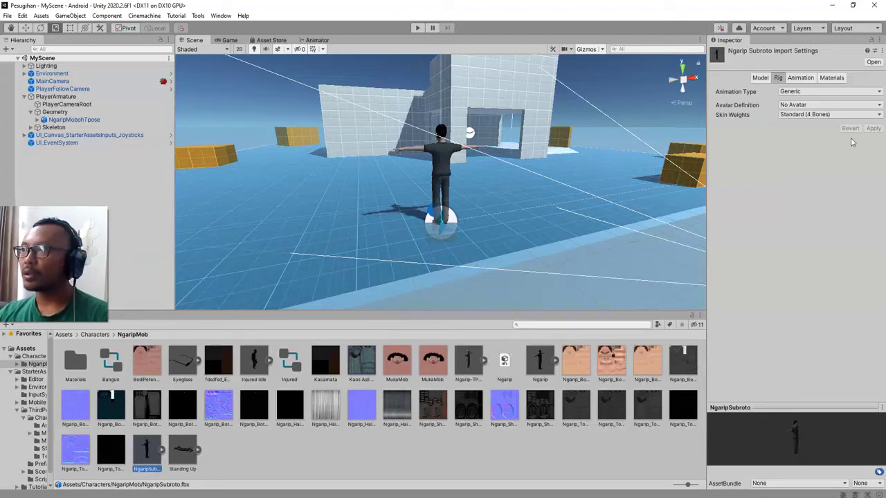
left_click(755, 79)
left_click(146, 453)
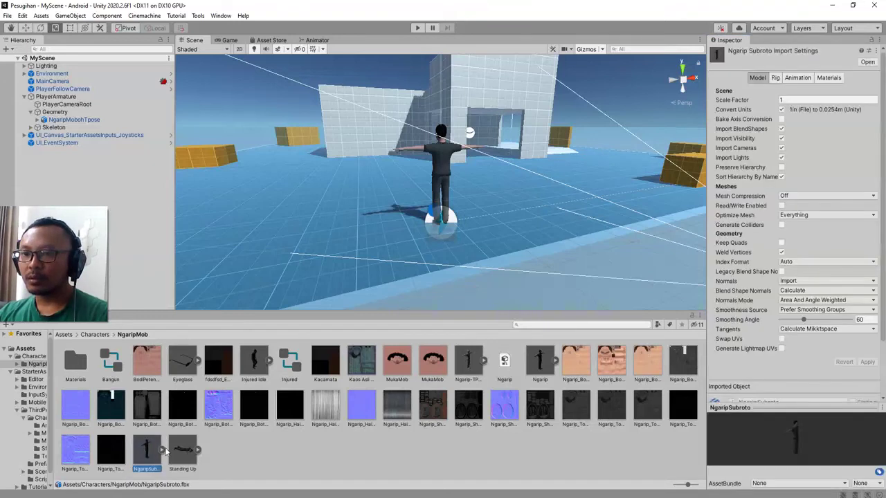
left_click(776, 78)
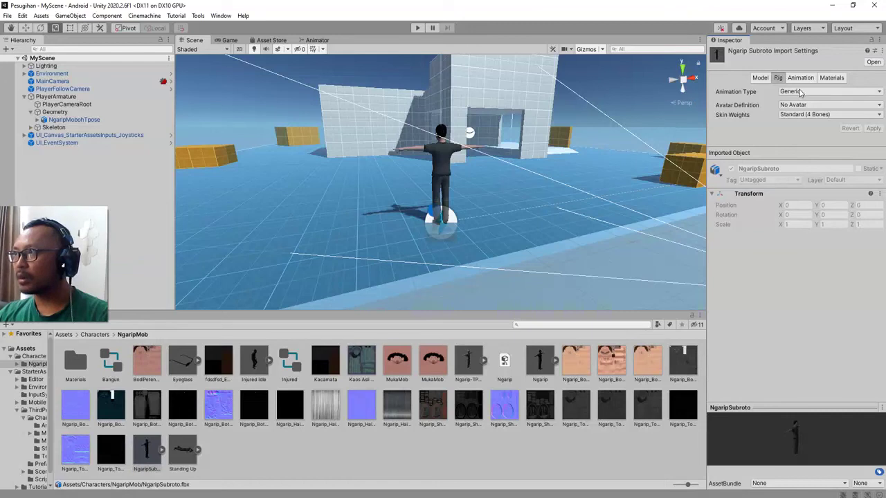
left_click(799, 92)
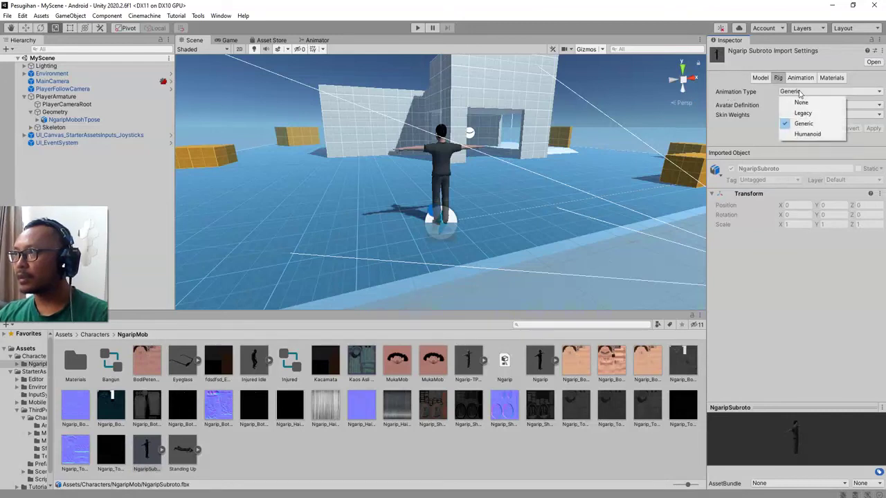
left_click(814, 134)
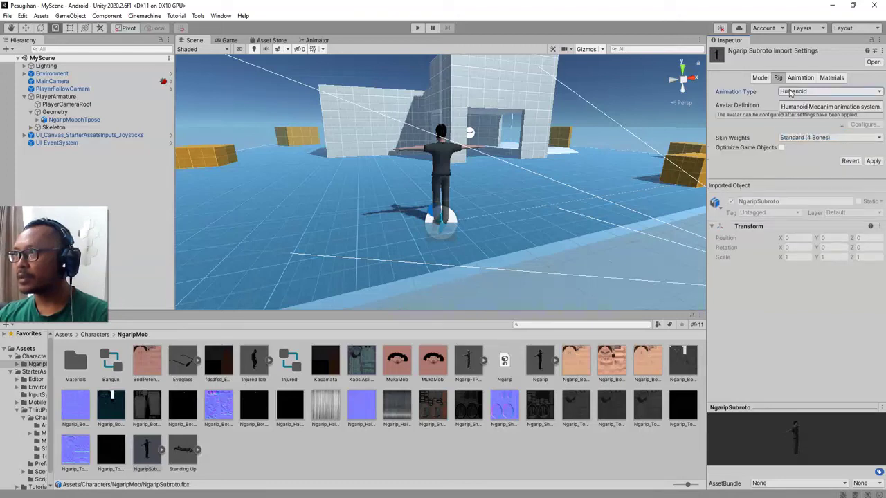
left_click(796, 92)
left_click(803, 134)
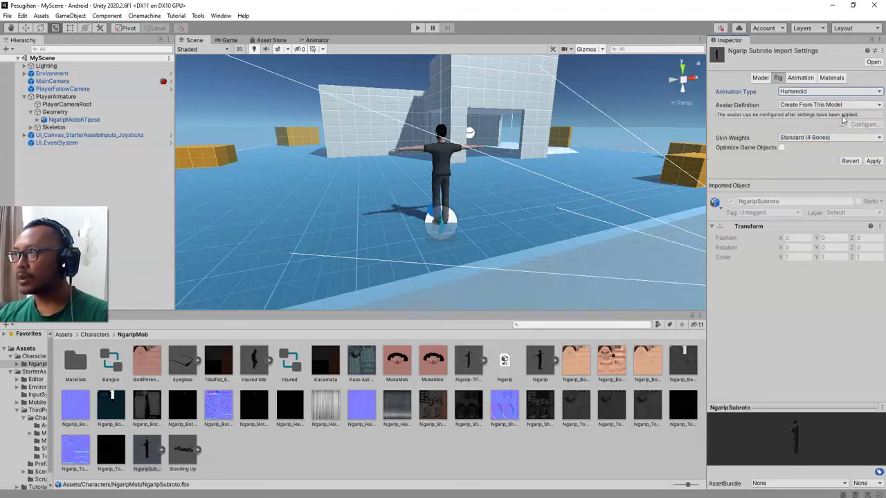
left_click(873, 162)
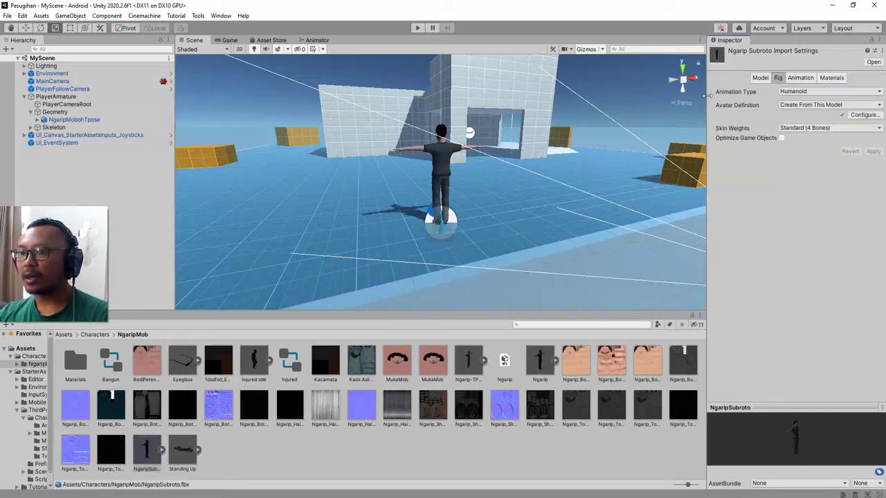
Expand the NgaripSubroto model's sub-assets and inspect its generated avatar
left_click(161, 450)
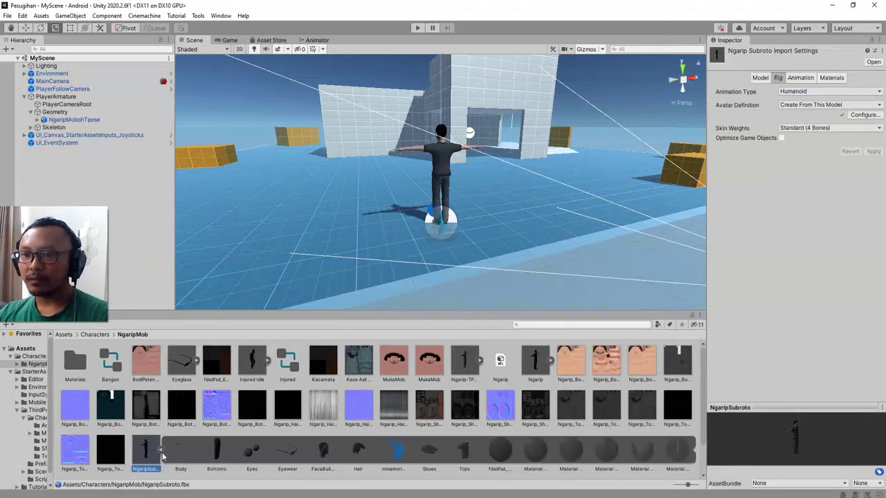
scroll(478, 450, "down", 1)
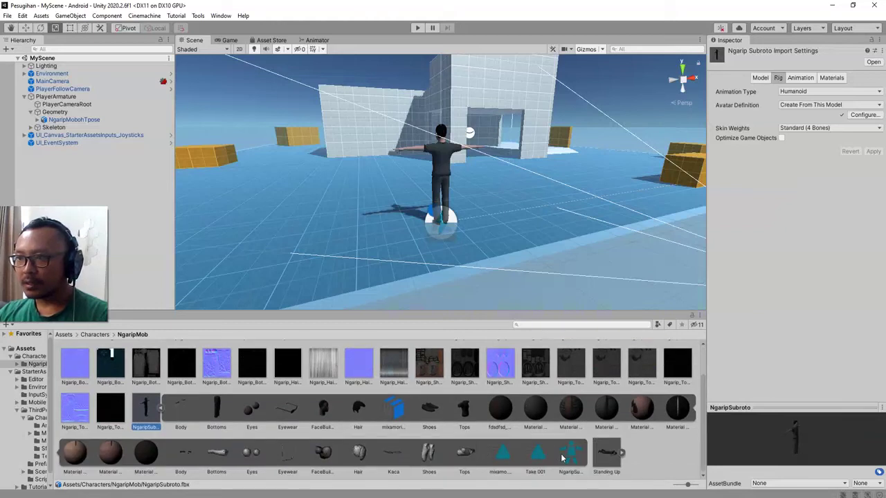
left_click(569, 457)
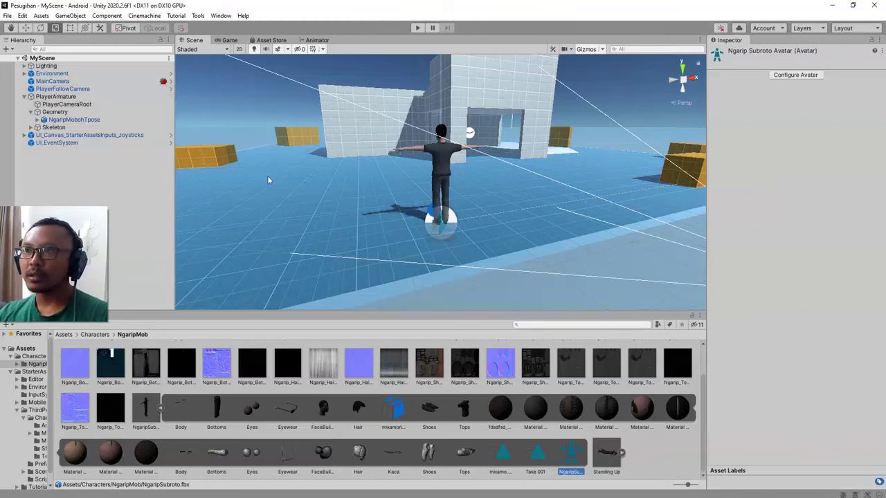
Assign NgaripSubrotoAvatar as the avatar of PlayerArmature's Animator component
left_click(69, 98)
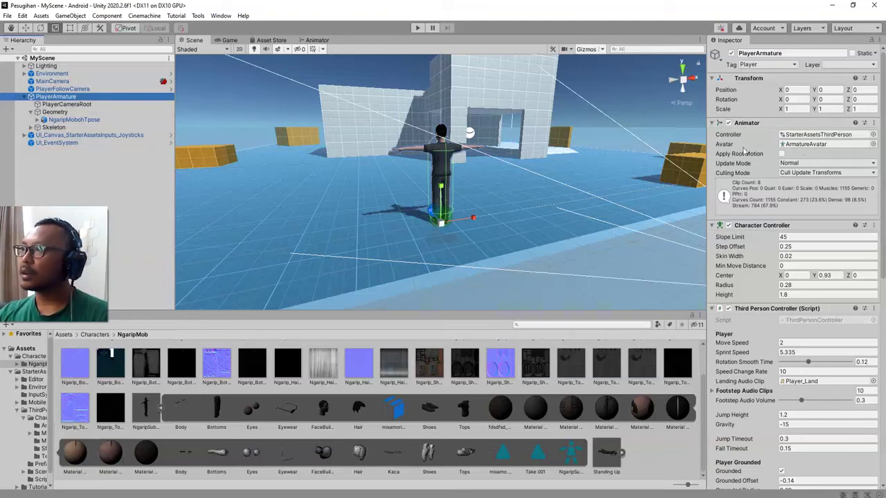
left_click(874, 144)
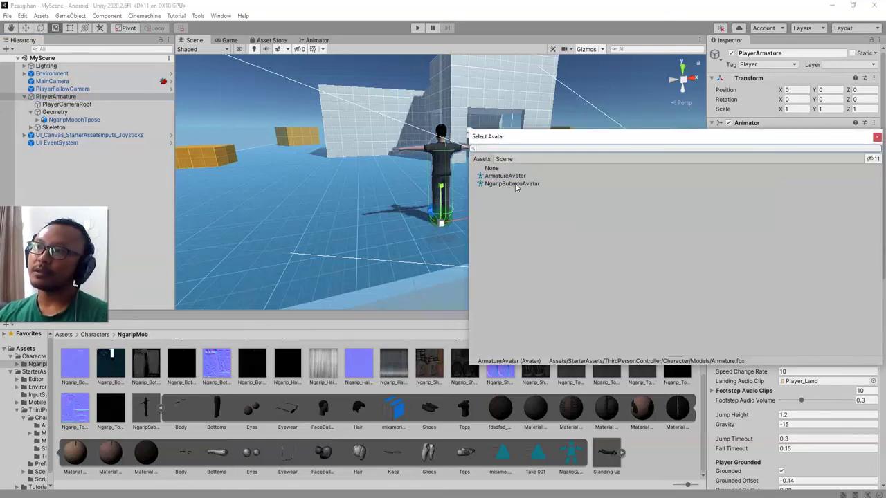
left_click(513, 184)
double_click(502, 186)
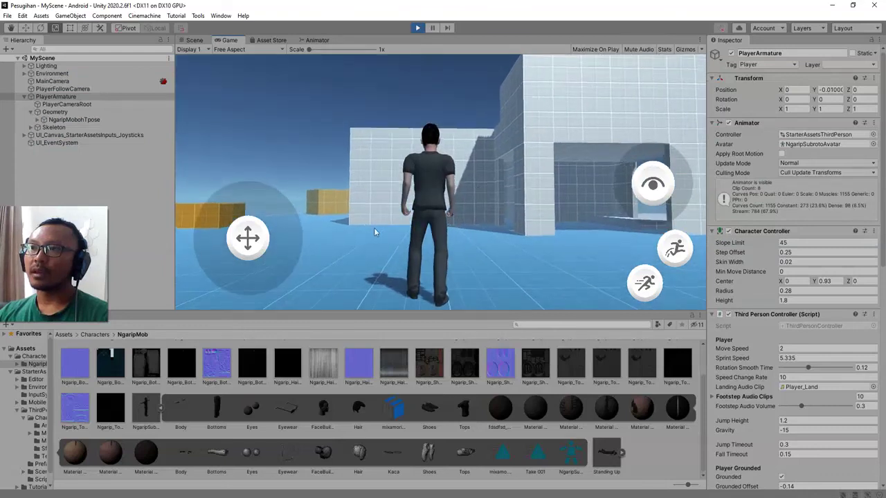
Test the character's animations in play mode by walking in different directions and jumping
key("a")
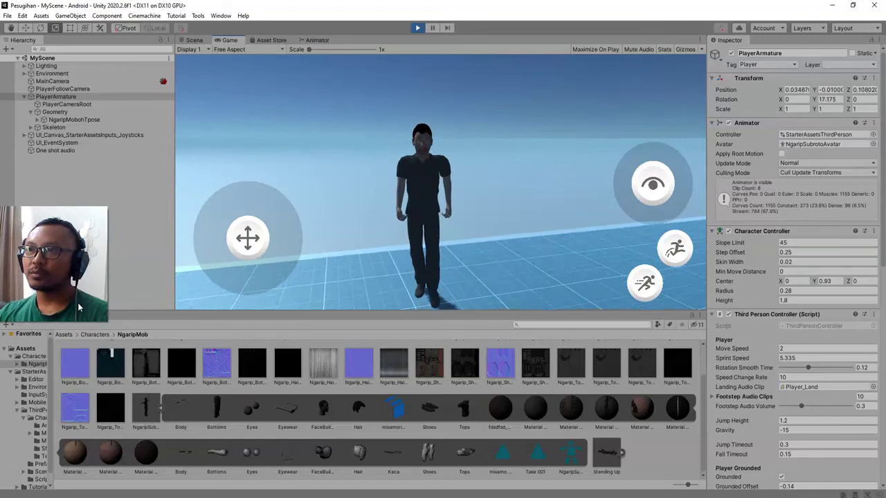
key("d")
key("w")
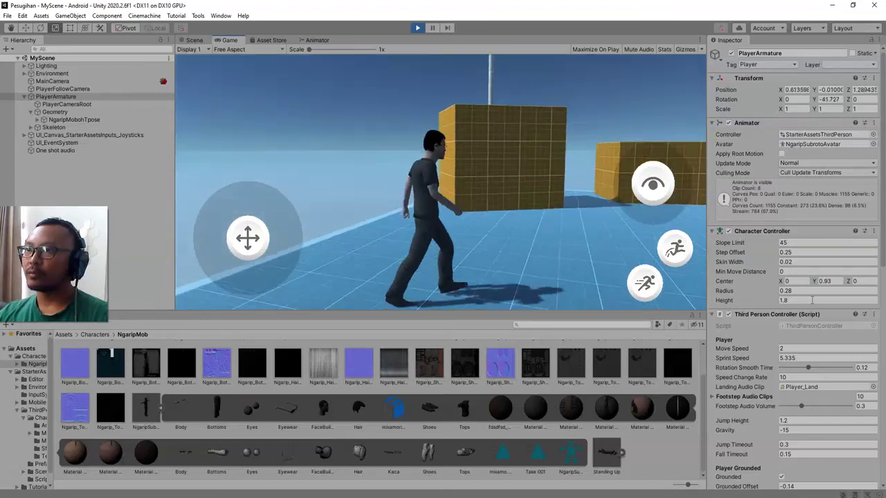
key("space")
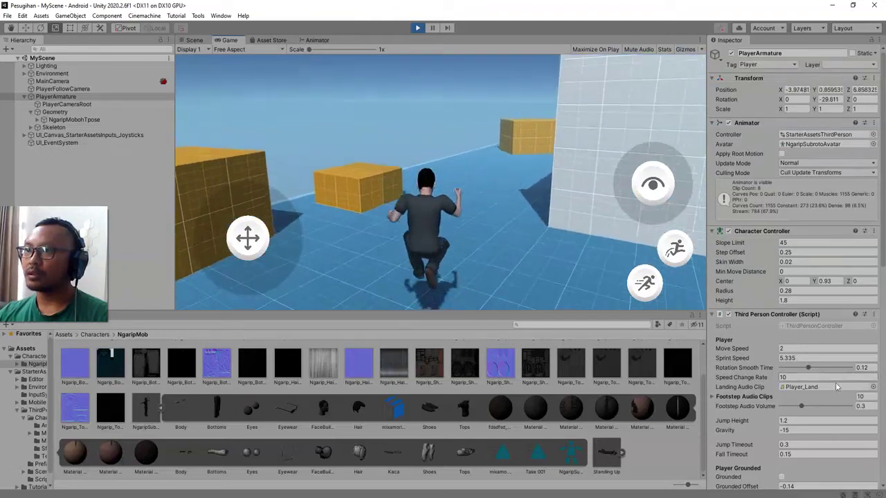
key("space")
key("w")
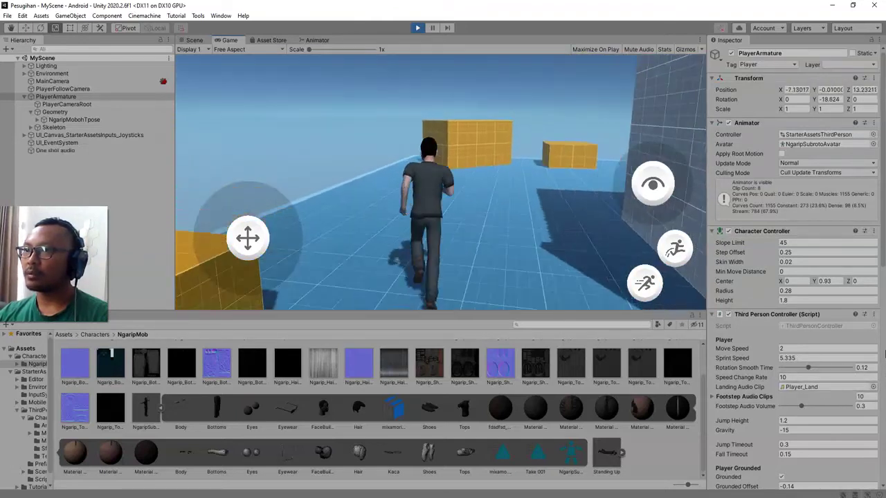
Turn the game camera and walk the character past the building, through the yellow tunnel and onto the white platform beside the stairs
left_click_drag(653, 183, 665, 213)
key("w")
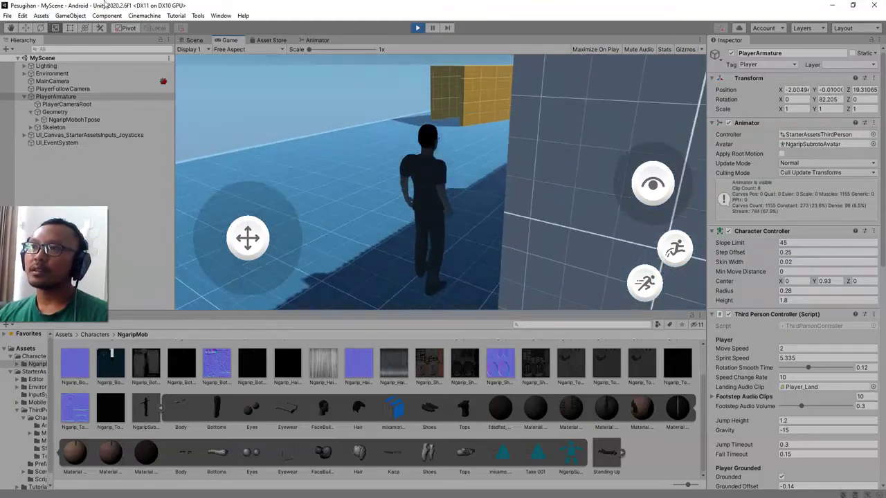
key("w")
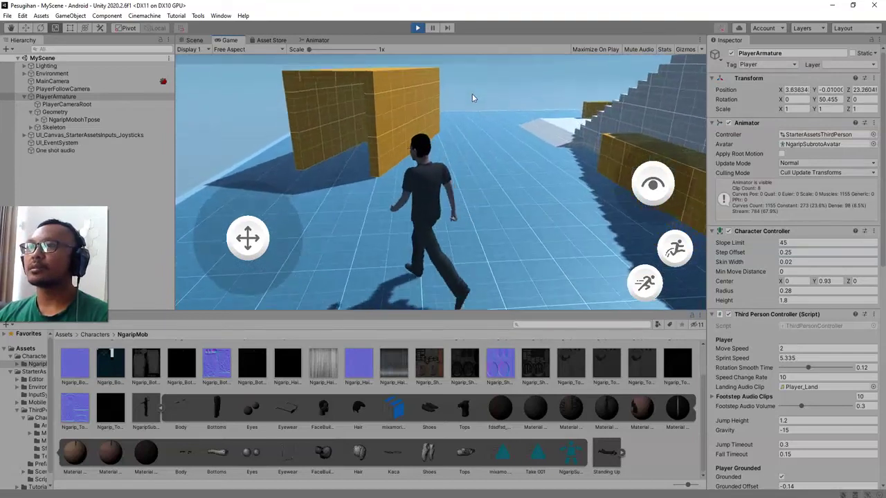
key("a")
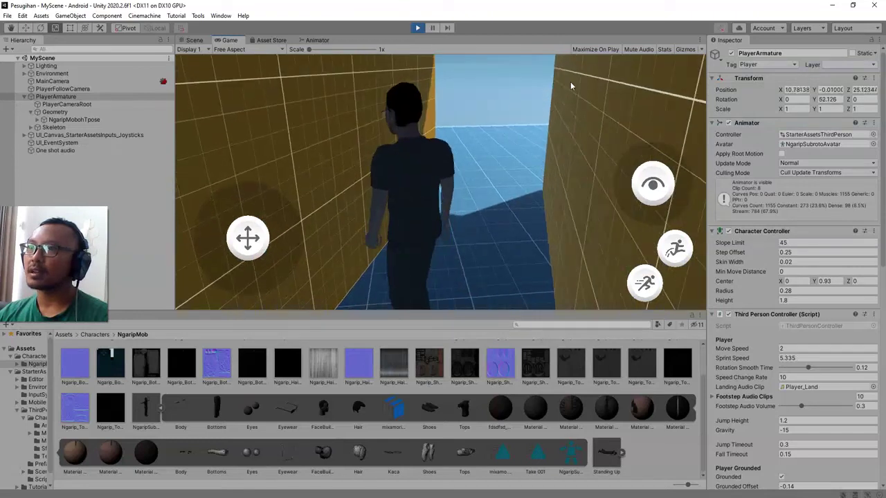
key("w")
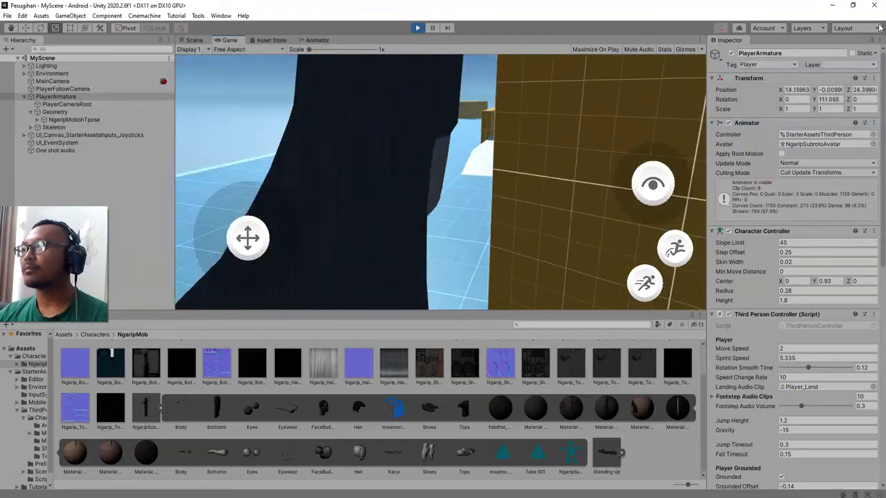
key("w")
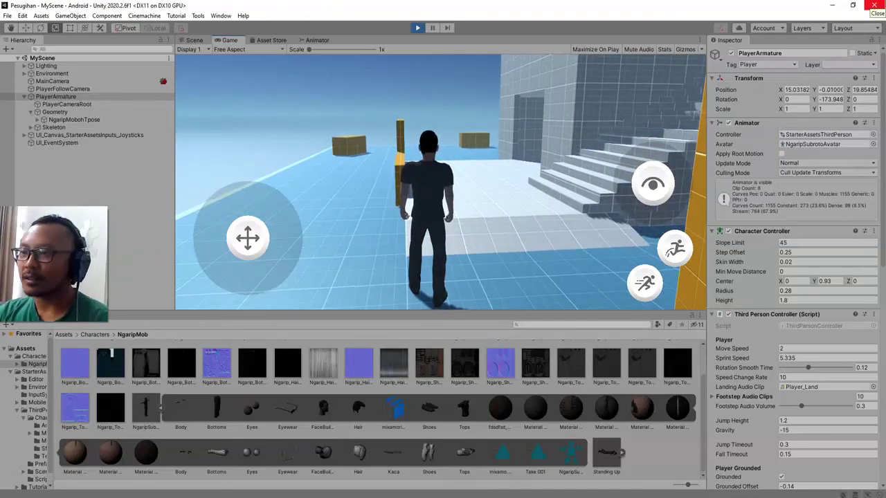
key("w")
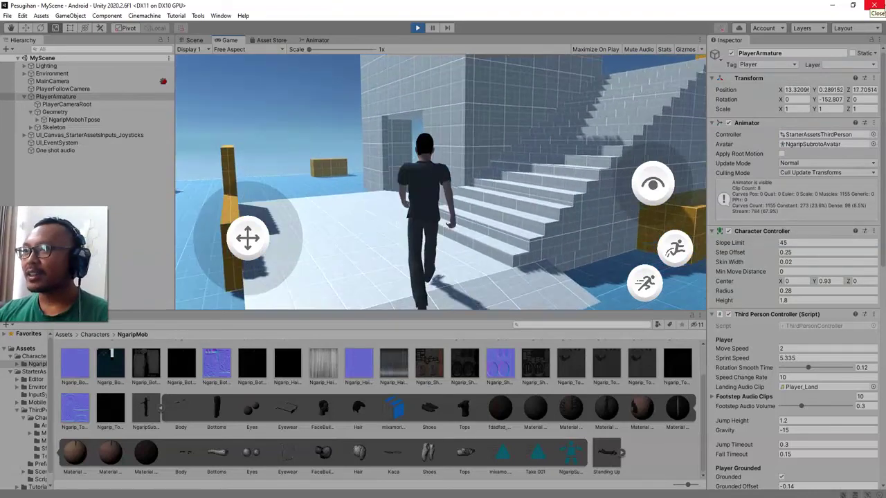
Walk the character up both flights of stairs and across the white top platform to test its stair climbing in play mode
key("w")
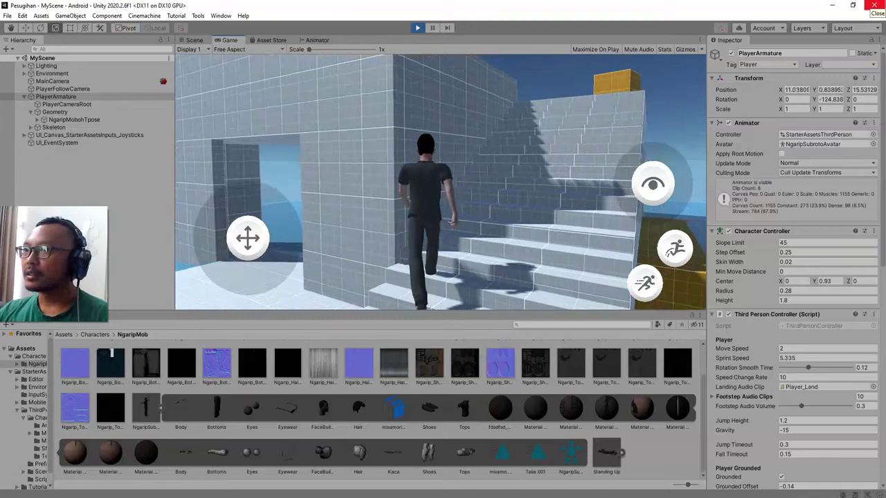
key("w")
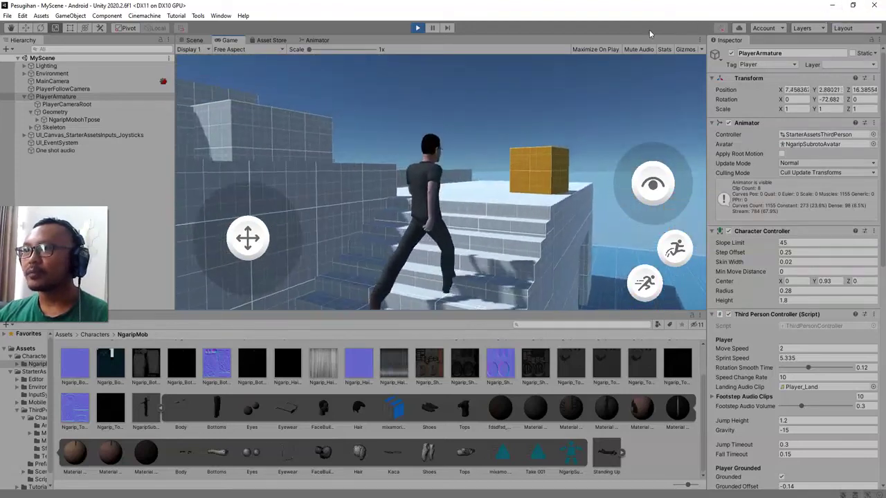
key("w")
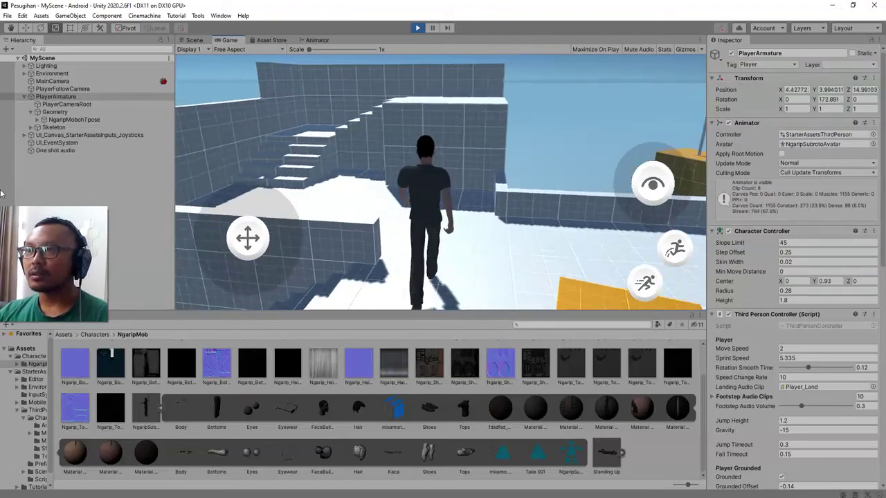
key("w")
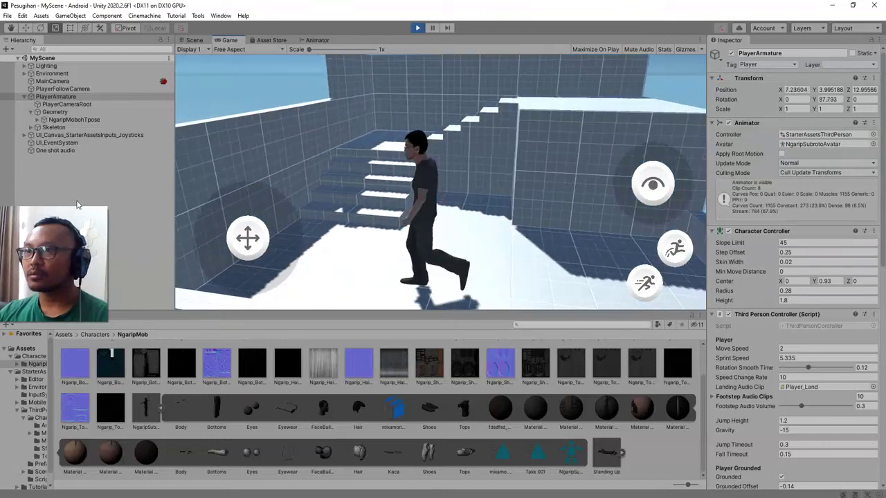
key("w")
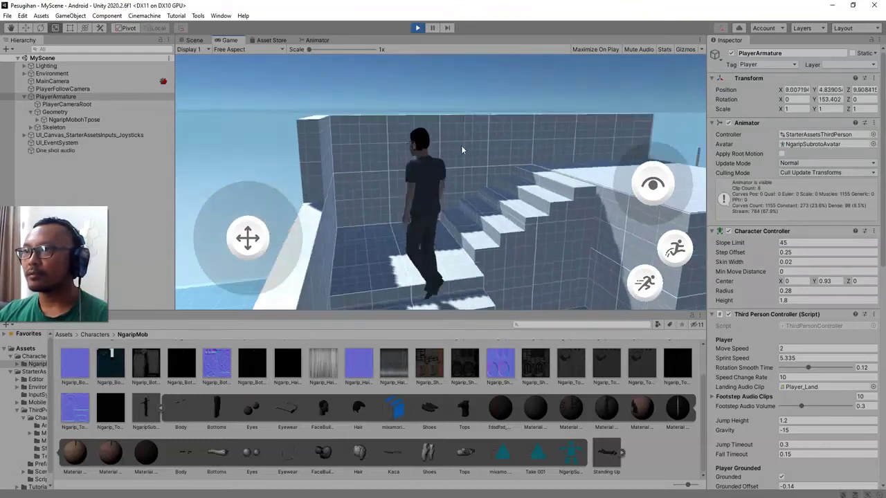
key("w")
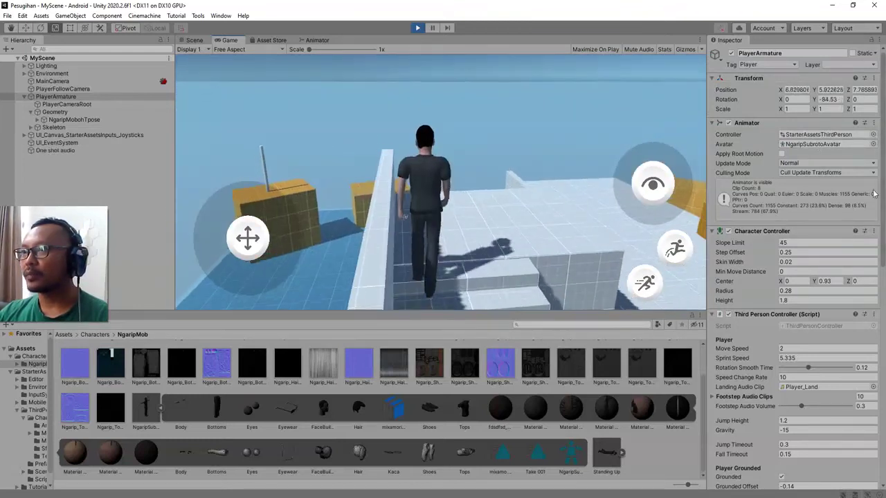
key("w")
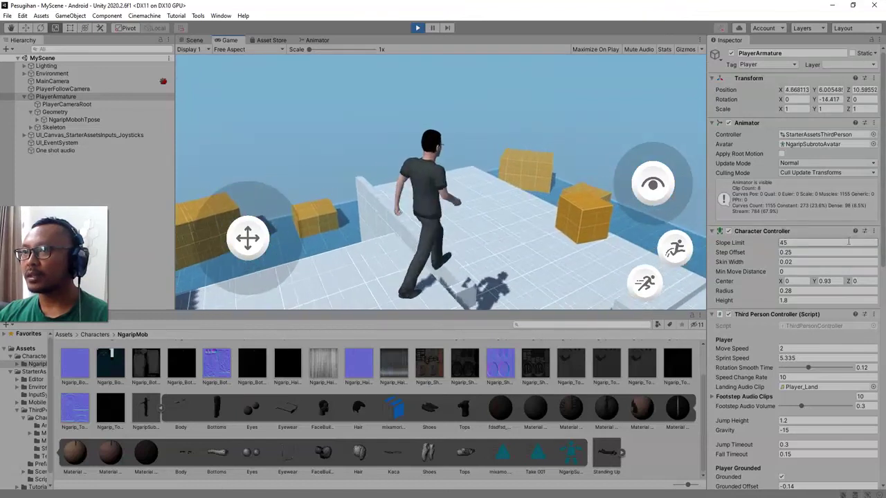
Drop the character off the top platform to the blue ground and walk it around the outside of the building past the yellow blocks
key("w")
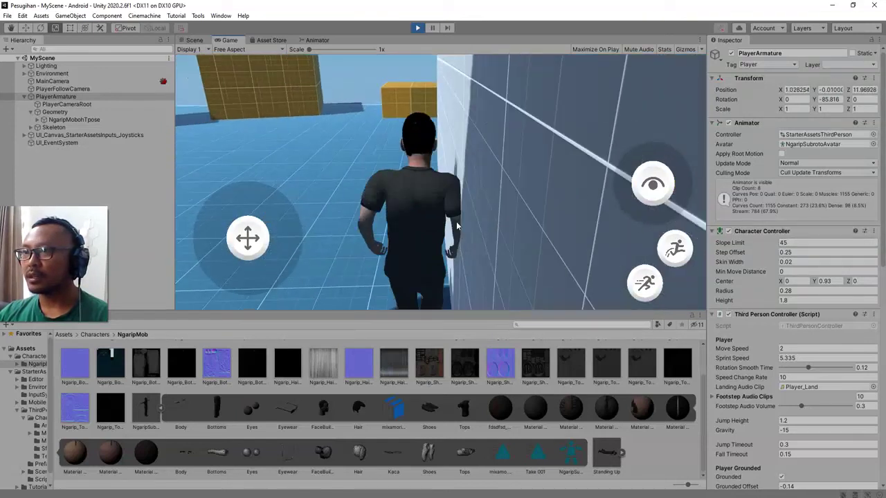
key("w")
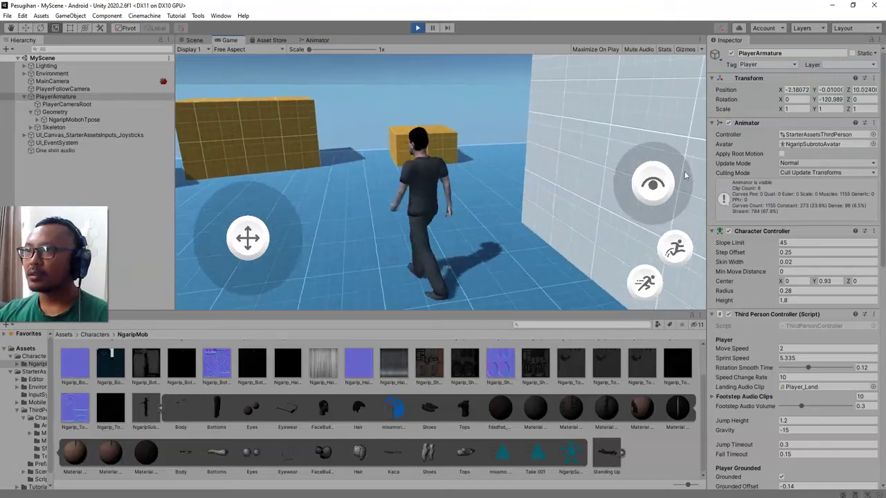
key("w")
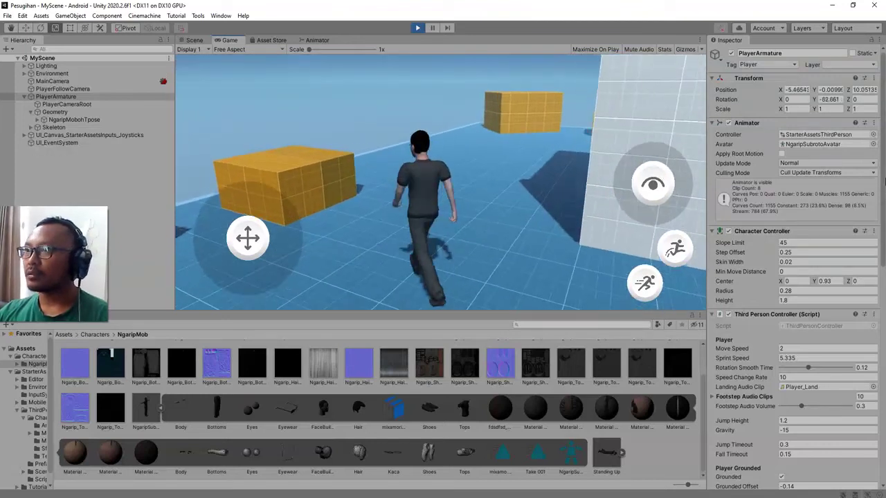
key("w")
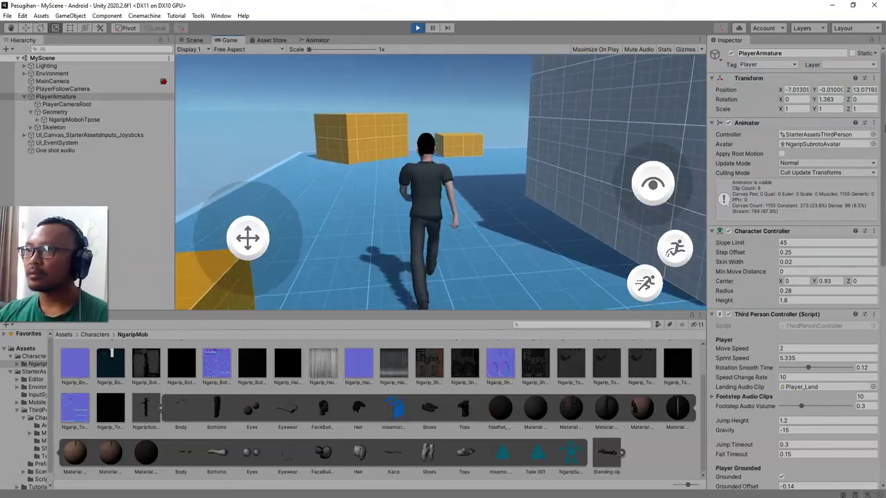
key("w")
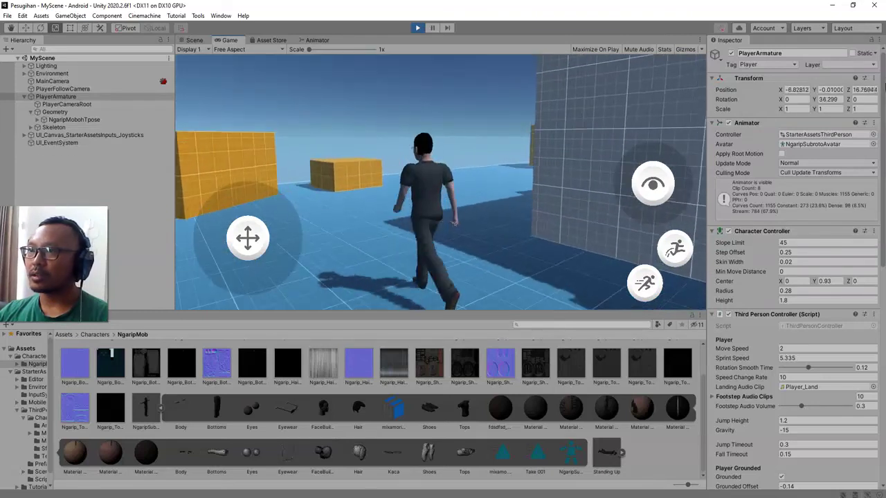
key("w")
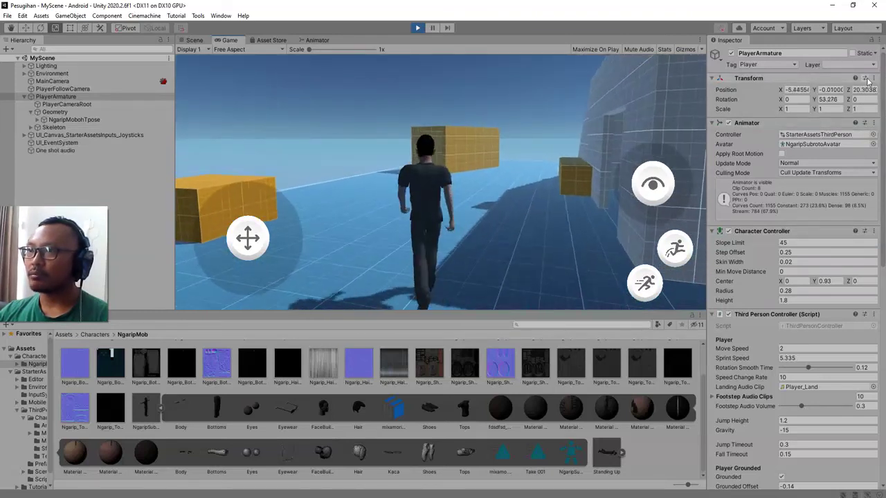